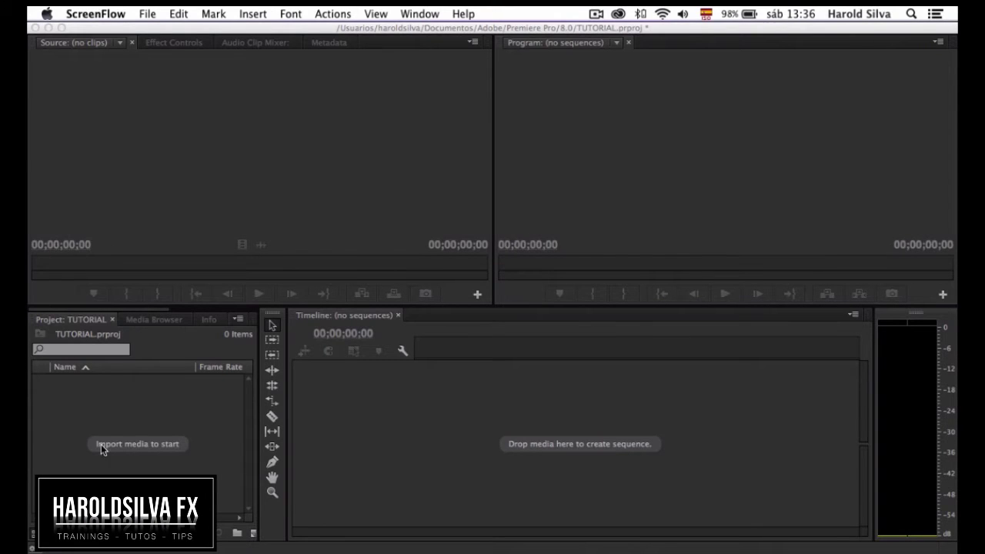
- Activate the Premiere Pro window and focus the TUTORIAL project's media list
click(177, 404)
click(352, 387)
click(189, 399)
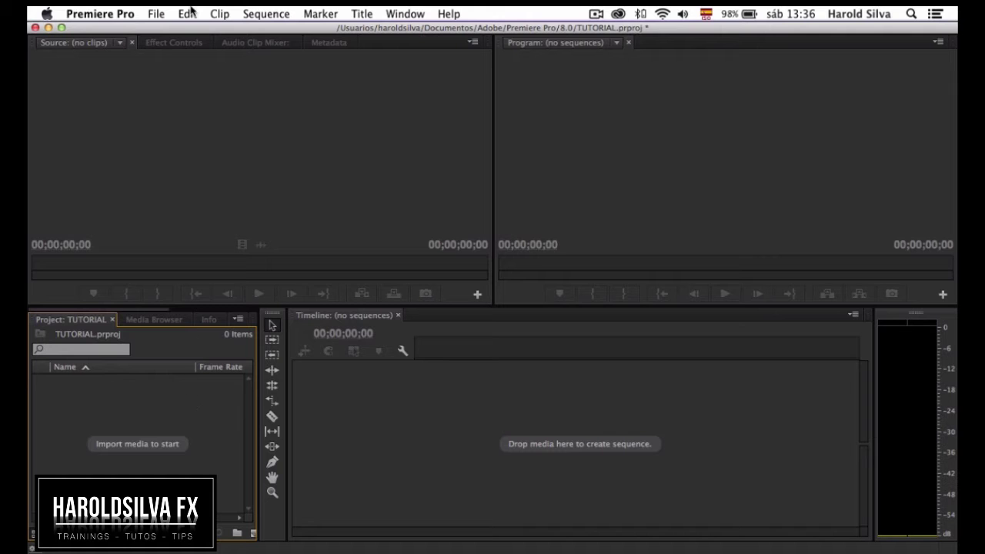
- Import ALXA_004 .mov from the AUDI MEDIA LAB folder through File > Import
click(157, 14)
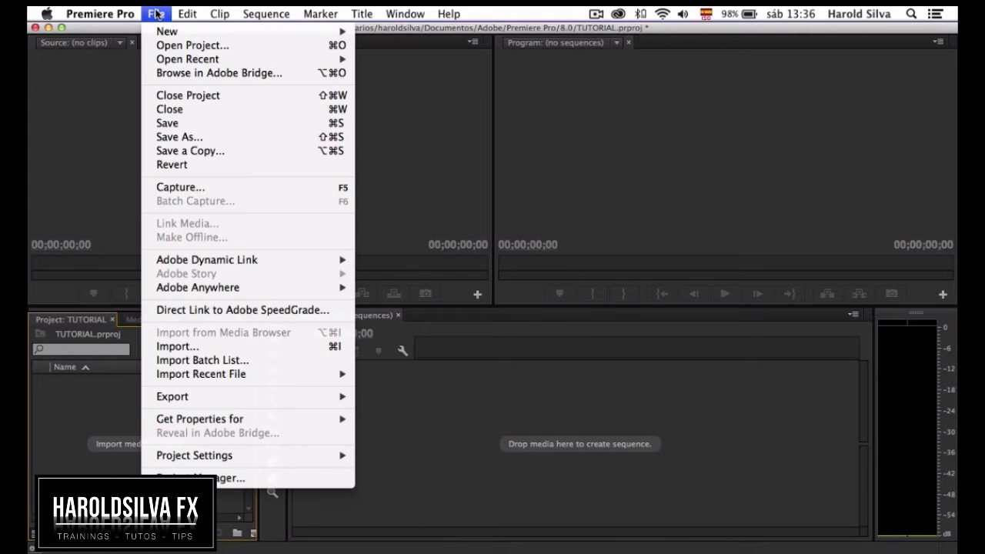
click(232, 350)
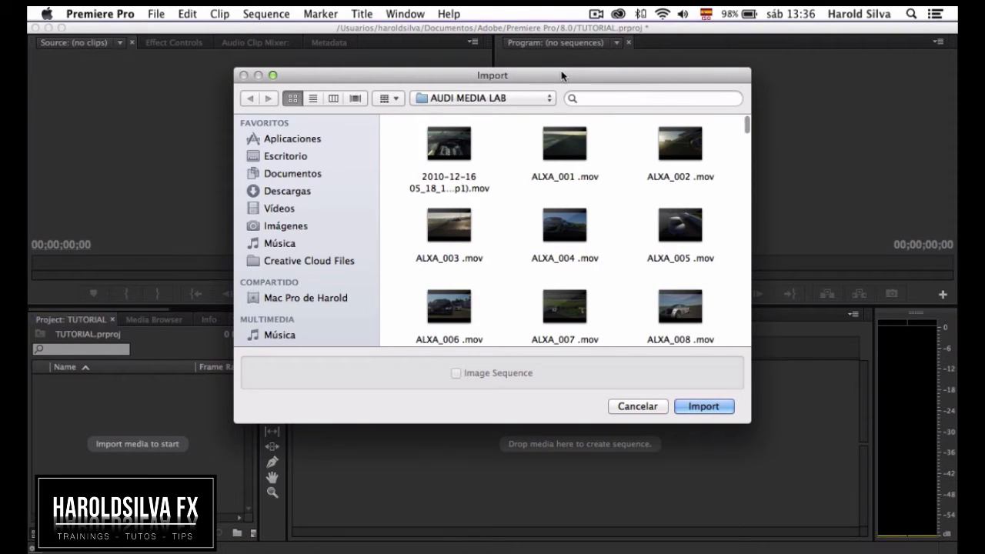
scroll(300, 254, down, 2)
scroll(305, 222, up, 3)
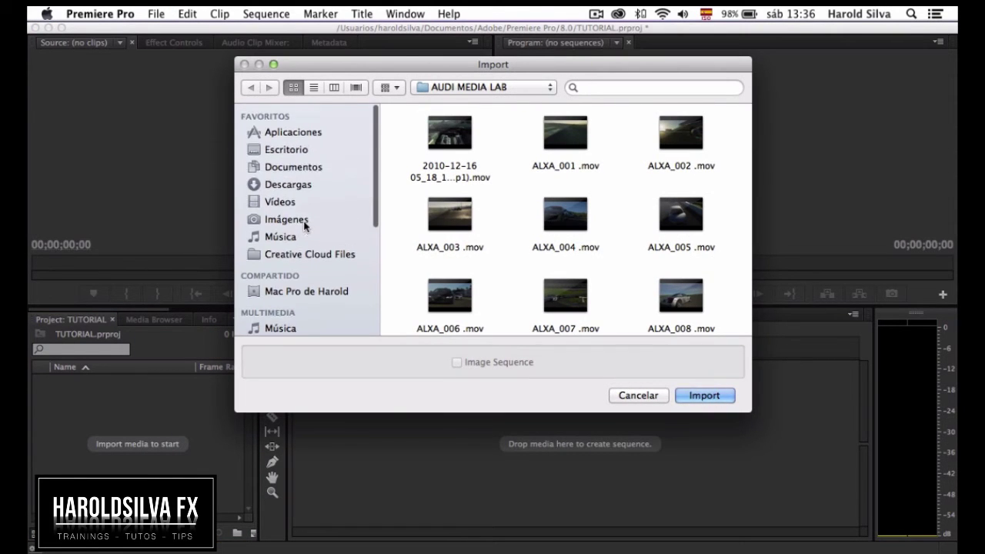
click(565, 215)
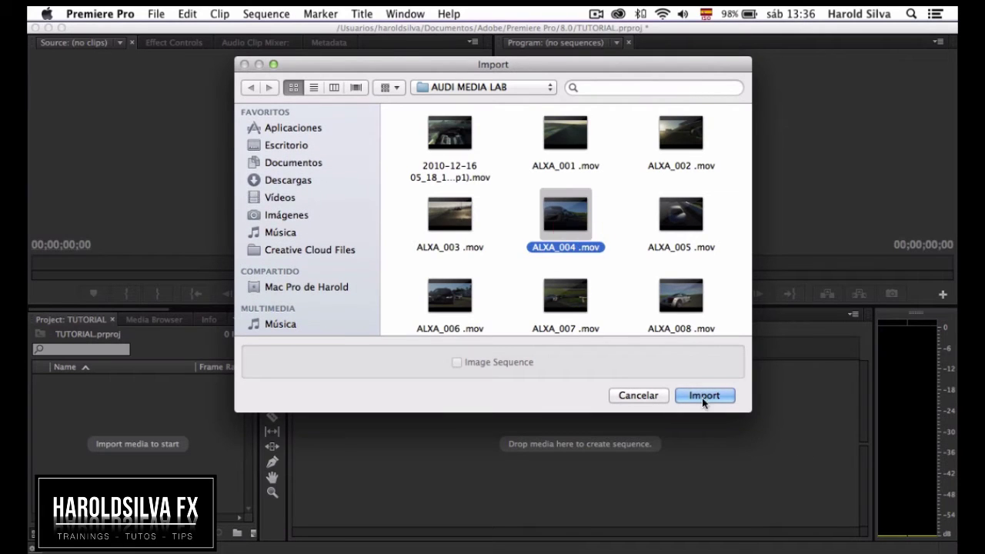
click(706, 394)
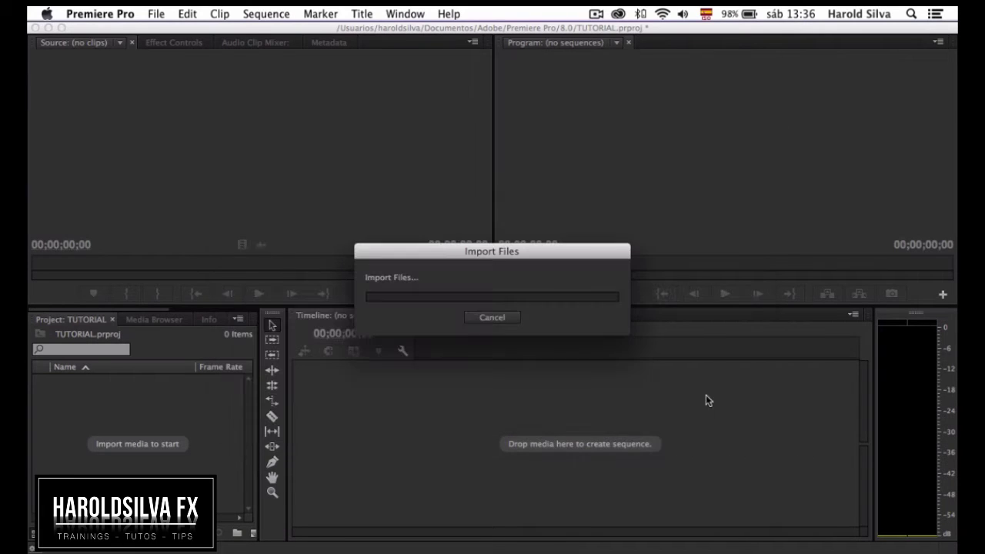
right_click(113, 414)
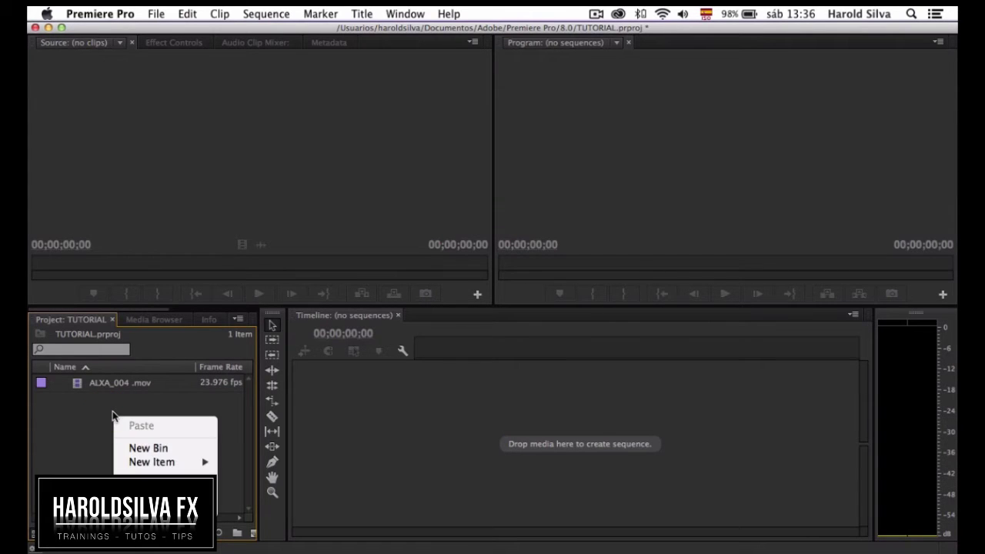
mouse_move(163, 464)
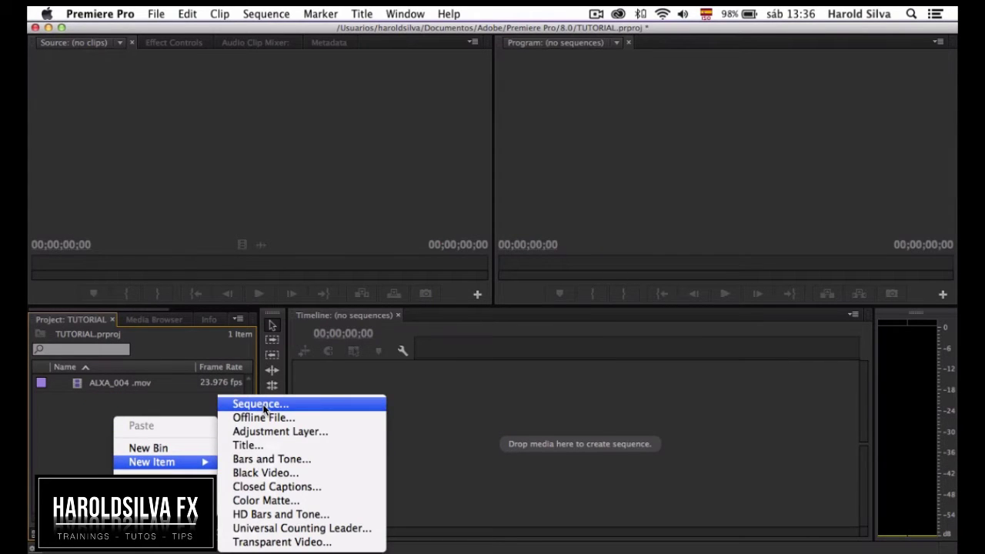
click(262, 473)
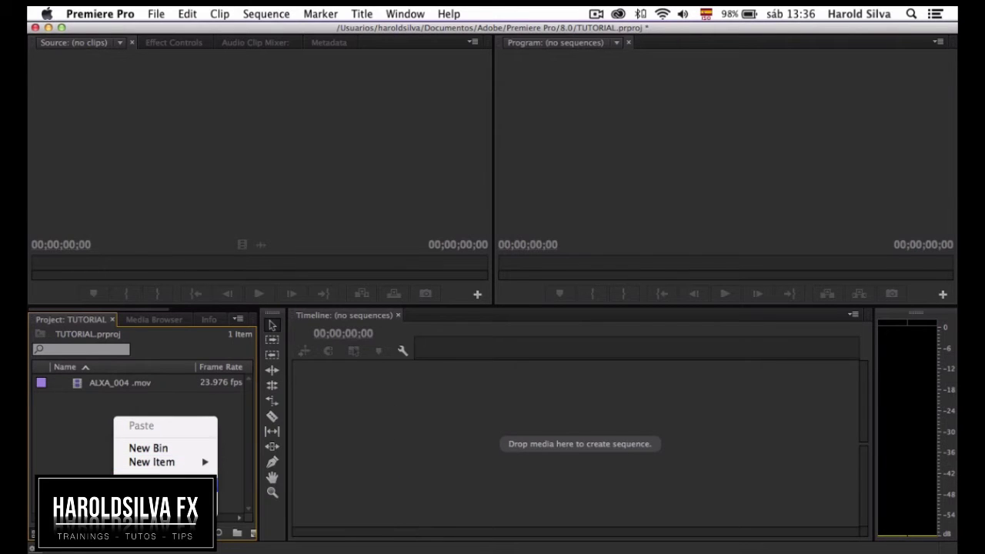
click(177, 483)
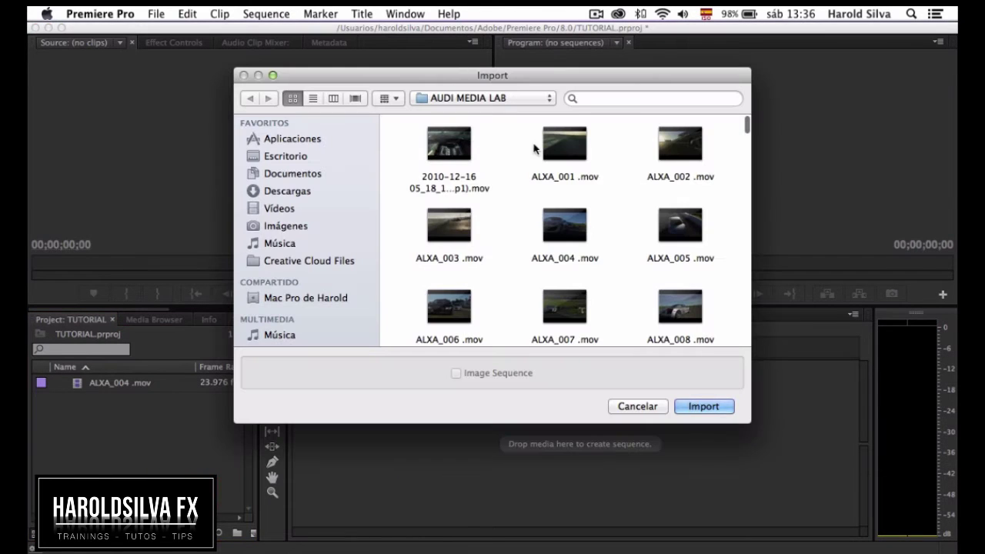
click(708, 407)
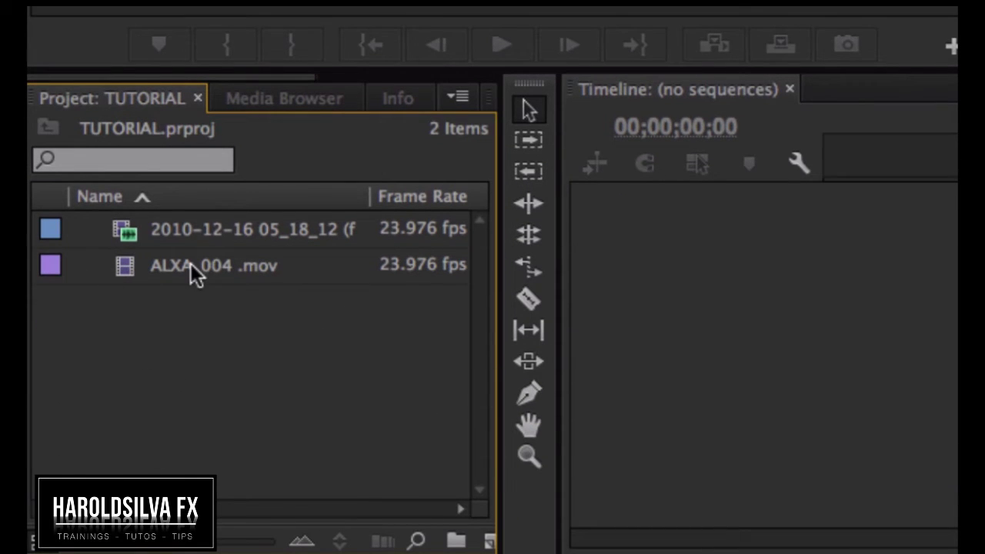
- Import ALXA_008 .mov from AUDI MEDIA LAB into the project
double_click(153, 328)
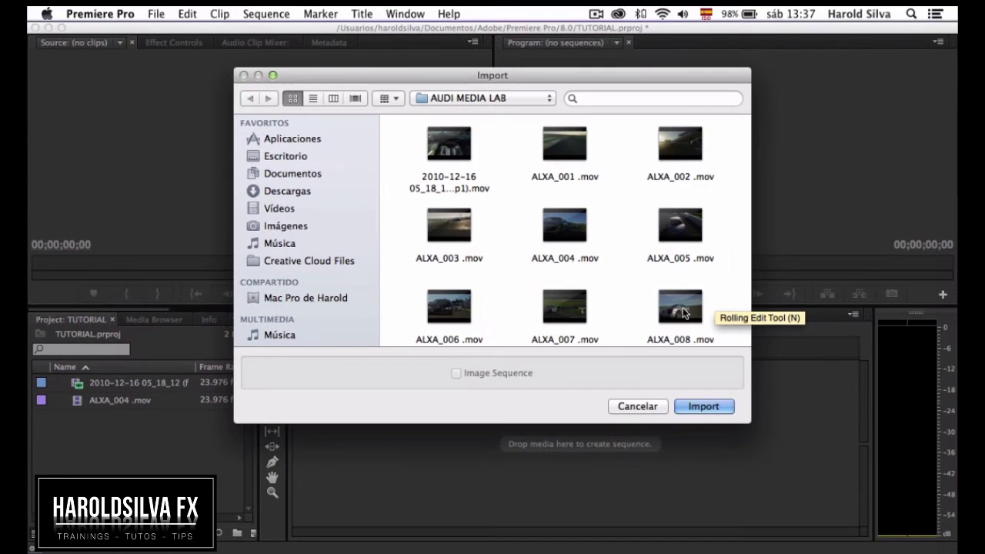
click(682, 312)
click(723, 406)
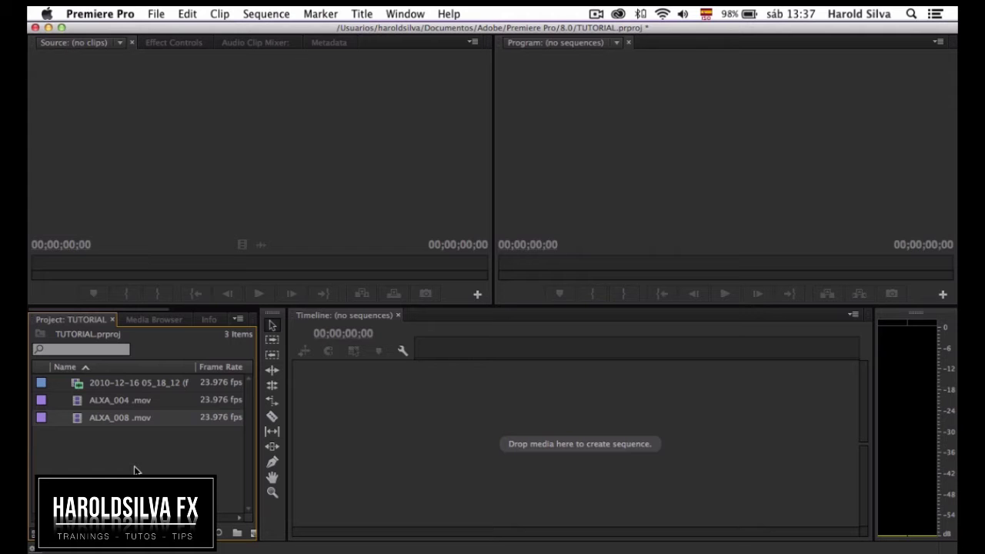
- Import ALXA_016 .mov from further down the AUDI MEDIA LAB list
double_click(135, 471)
scroll(616, 255, down, 1)
scroll(617, 255, down, 3)
scroll(618, 257, down, 2)
scroll(618, 257, down, 1)
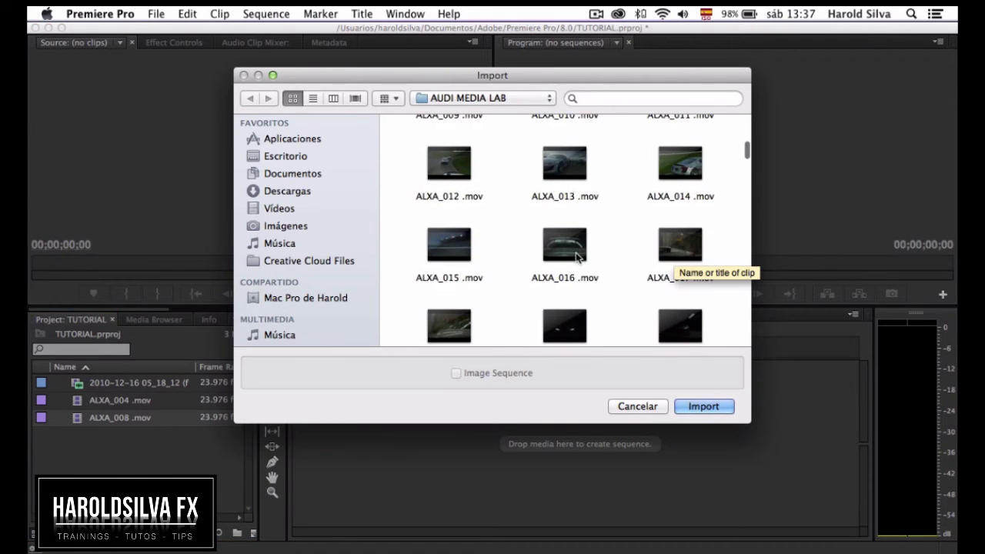
click(579, 259)
click(722, 408)
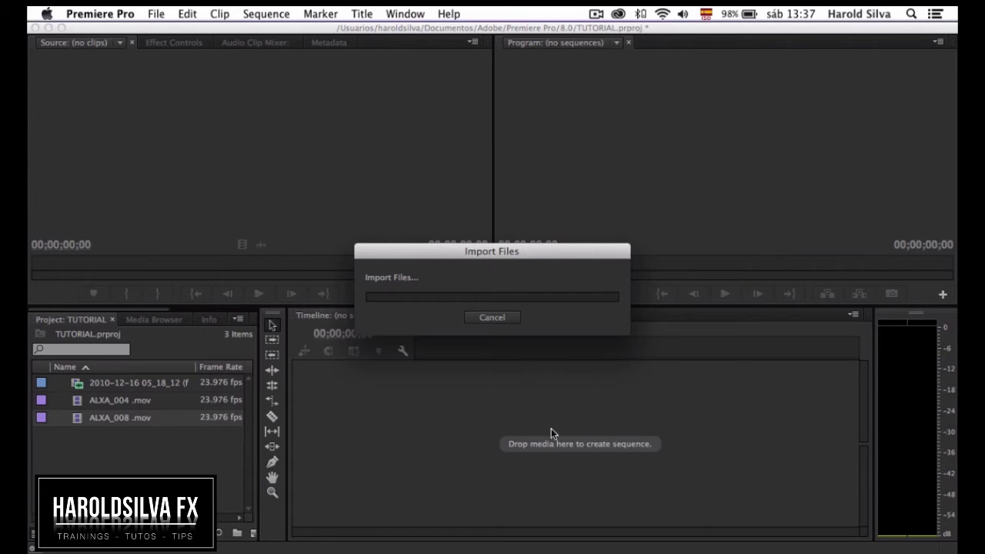
click(138, 470)
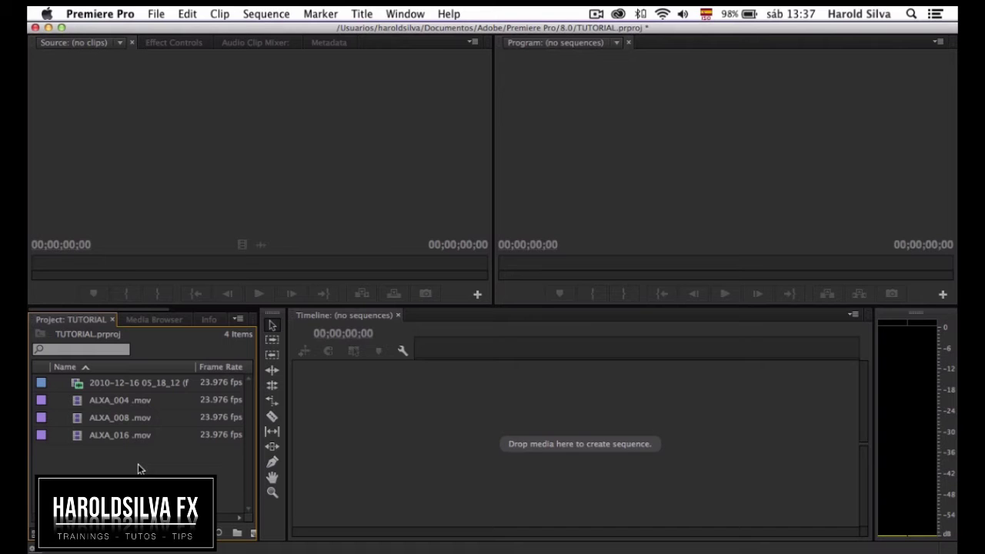
- Drag GOPRO_0009.mov from Finder's Vídeos > AUDI MEDIA LAB folder into the Project panel, then close Finder
click(235, 539)
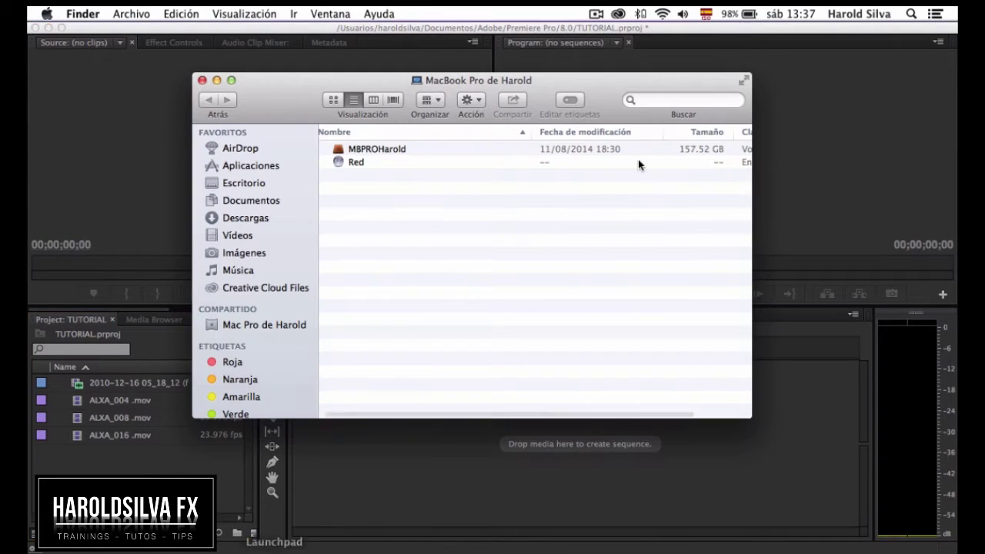
drag(335, 102, 425, 99)
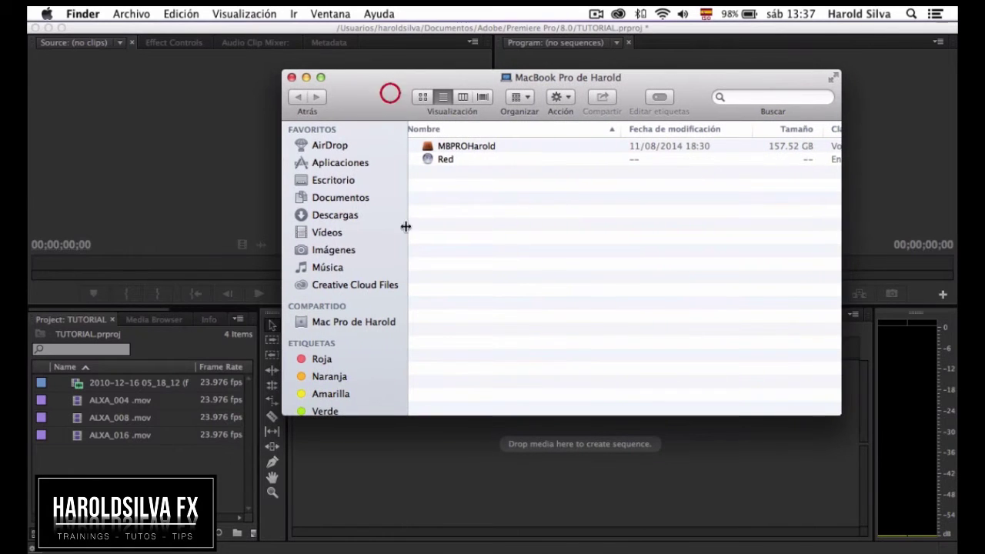
click(337, 233)
double_click(573, 151)
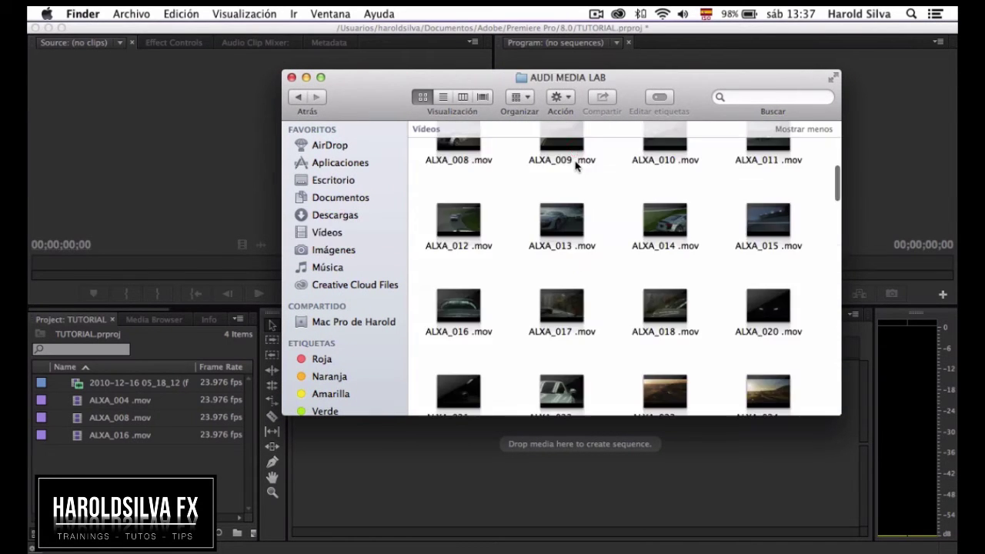
scroll(653, 325, down, 10)
scroll(653, 325, down, 3)
mouse_move(562, 336)
mouse_down()
mouse_move(90, 460)
mouse_move(96, 465)
mouse_up()
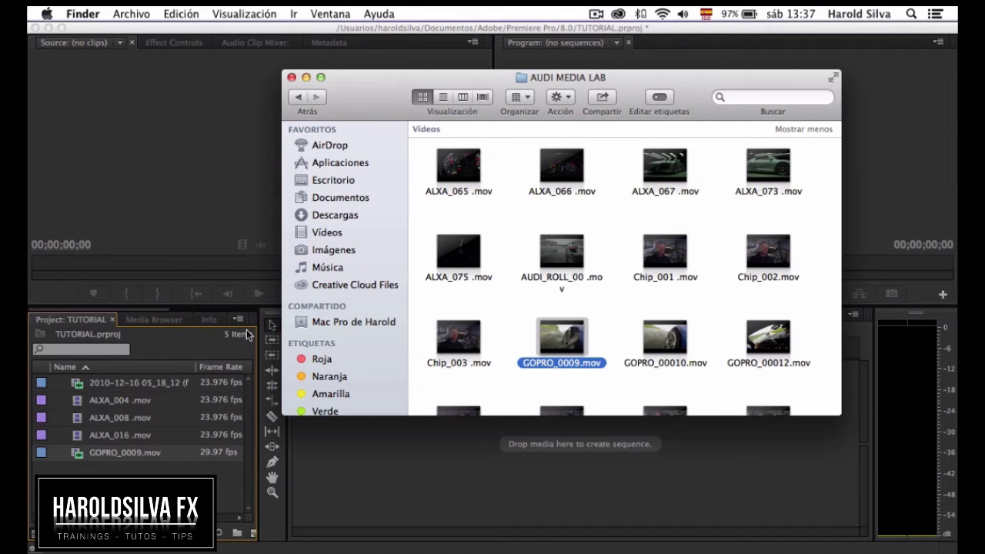
click(292, 77)
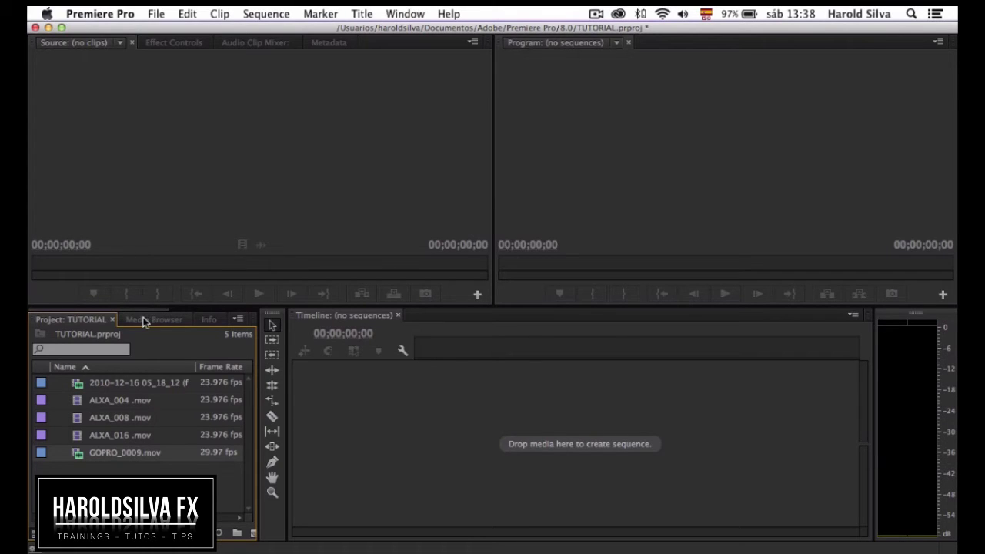
- Switch to the Media Browser and jump to the AUDI MEDIA LAB folder
click(143, 322)
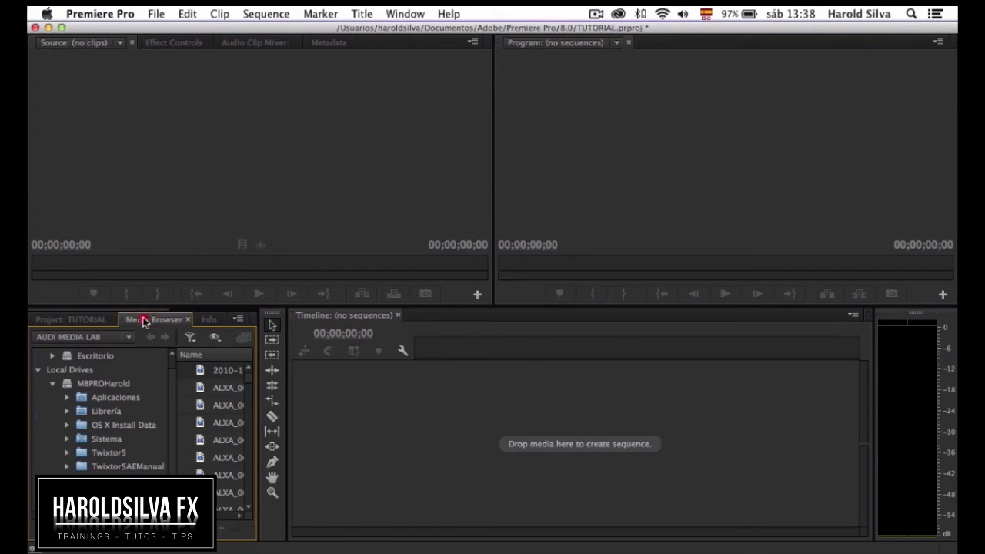
click(53, 384)
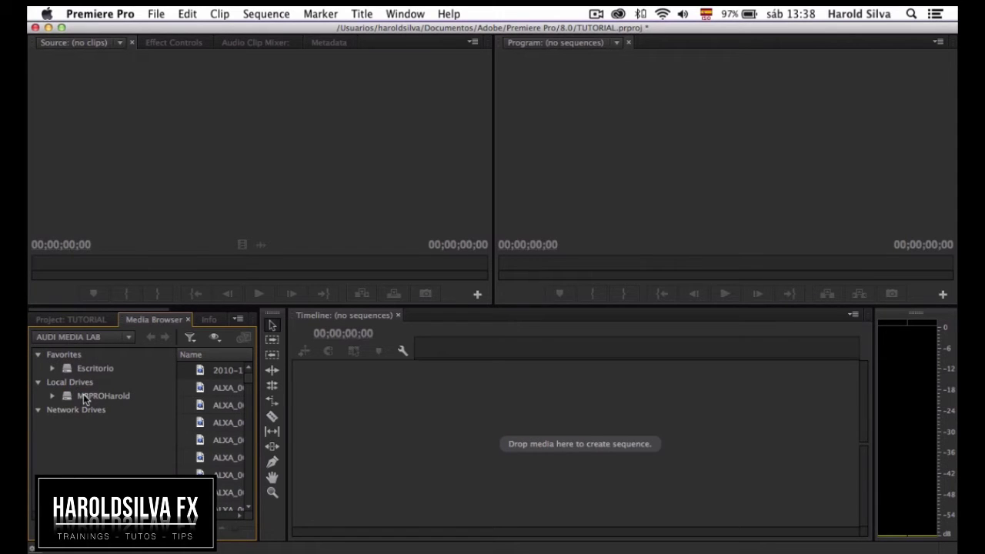
click(91, 370)
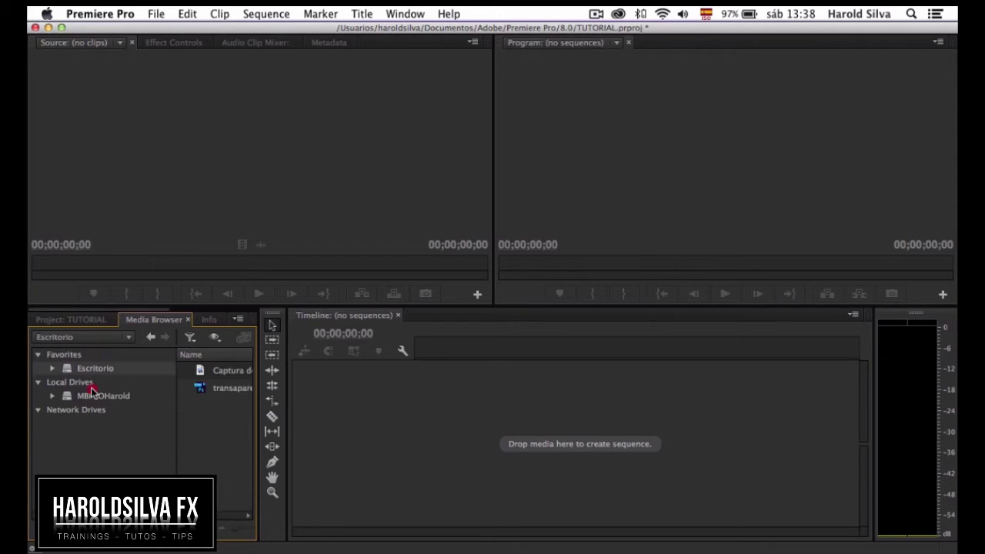
click(96, 396)
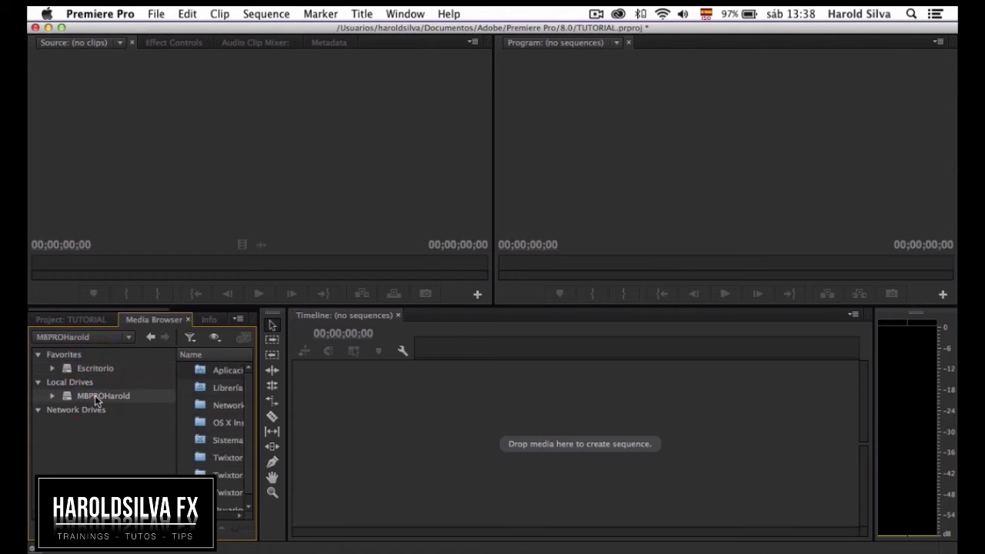
click(128, 337)
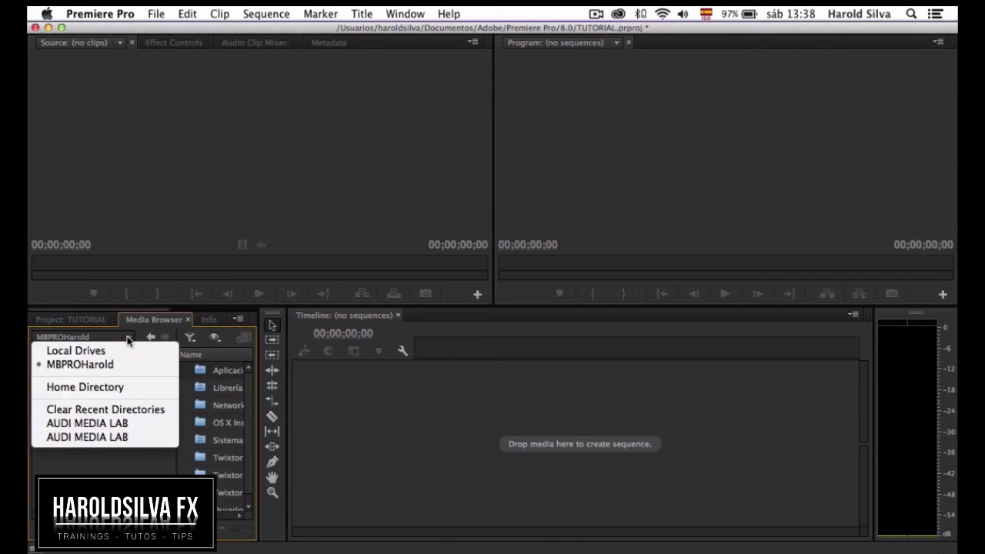
click(127, 425)
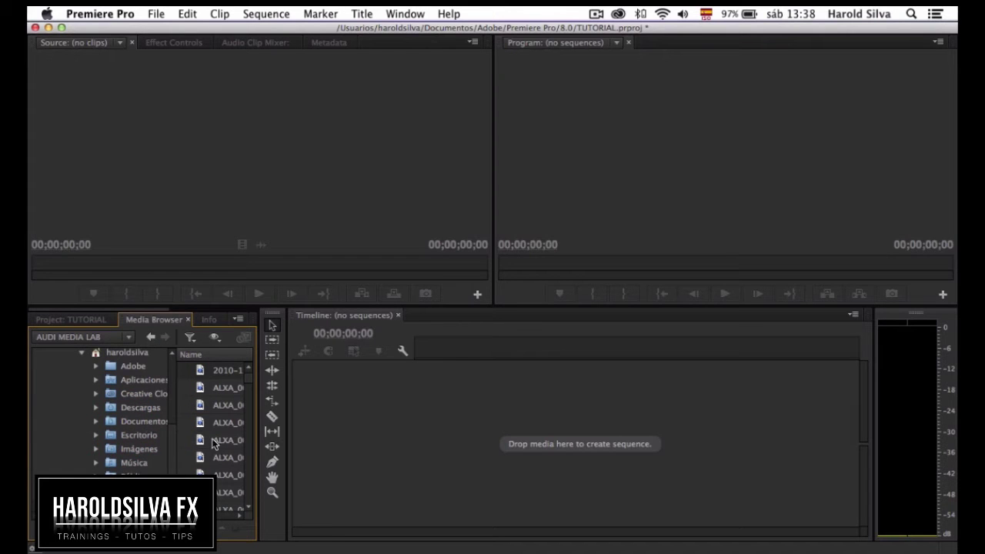
- Widen the Media Browser and browse its clip list, selecting ALXA_025
drag(259, 420, 271, 416)
drag(370, 400, 354, 404)
scroll(97, 415, up, 5)
scroll(98, 415, up, 5)
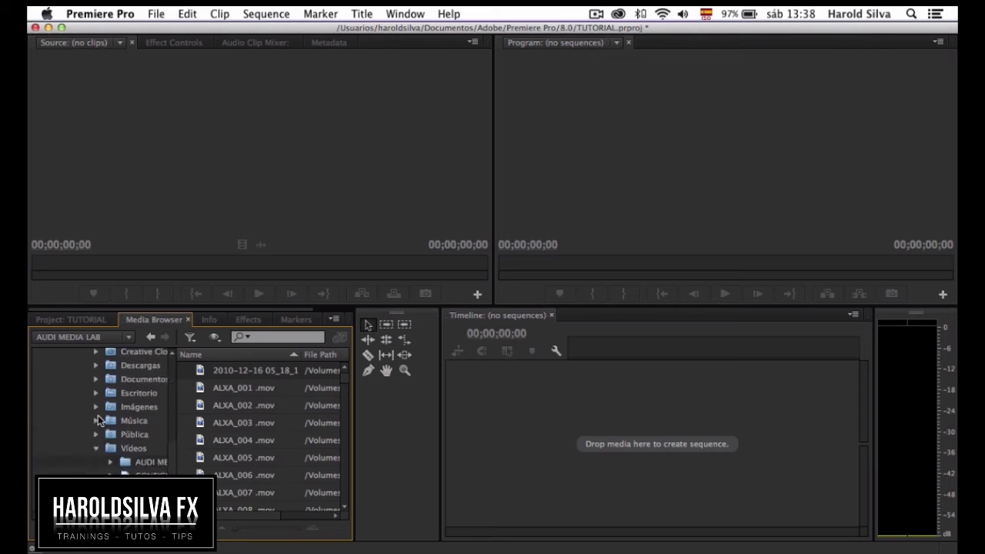
scroll(98, 415, down, 10)
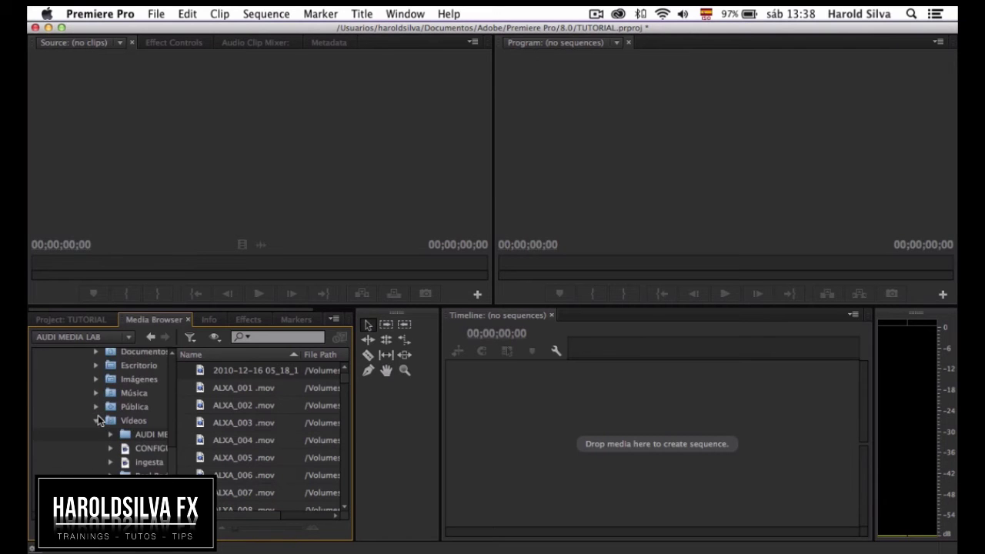
scroll(98, 412, up, 10)
scroll(98, 414, down, 6)
scroll(98, 414, up, 4)
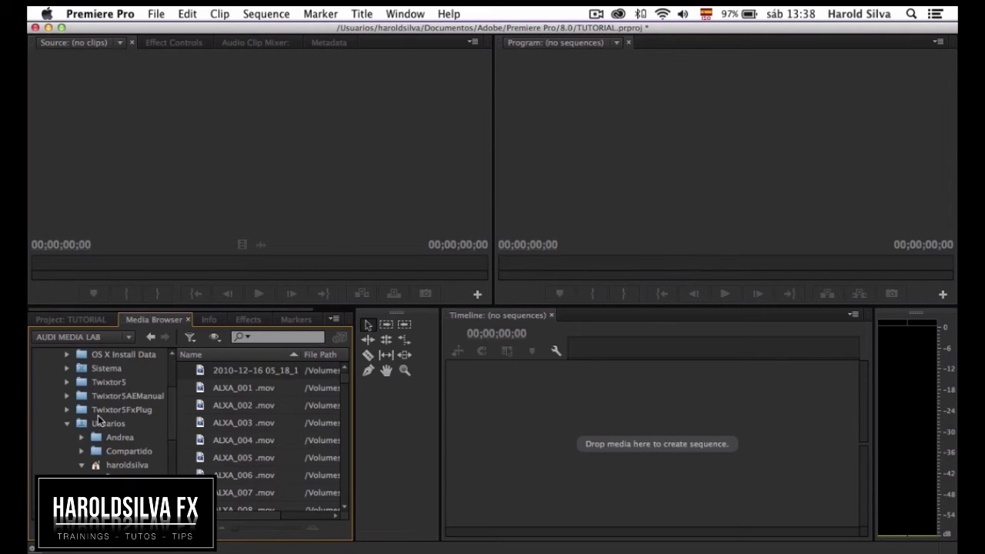
scroll(78, 467, up, 1)
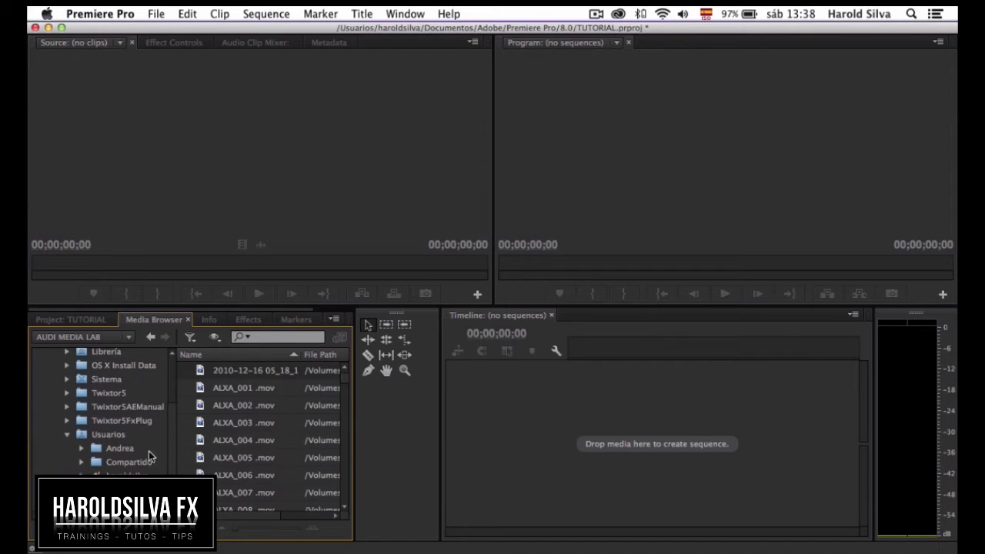
scroll(281, 448, down, 10)
click(219, 444)
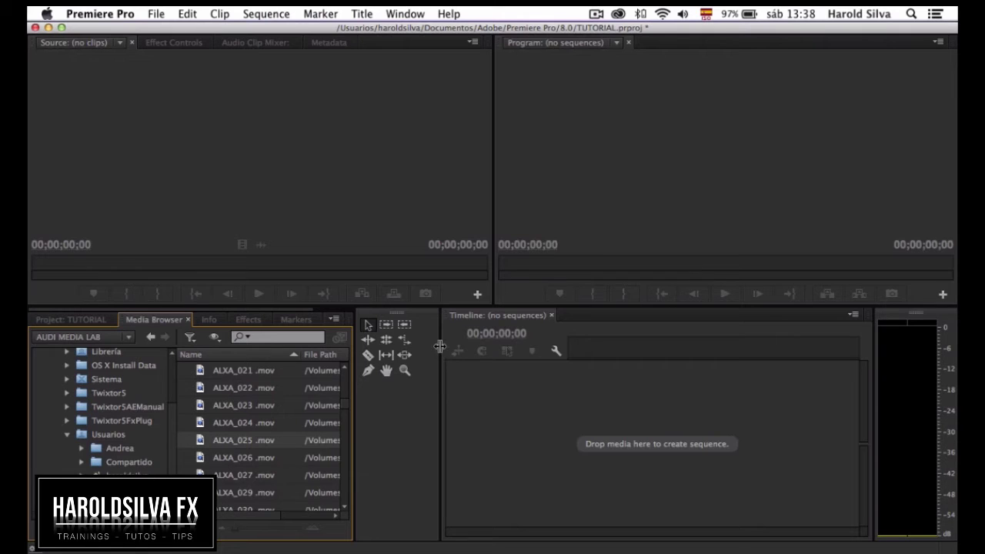
- Narrow the Tools panel to one column, then find and open Paul_005 .mov for preview
drag(440, 345, 393, 346)
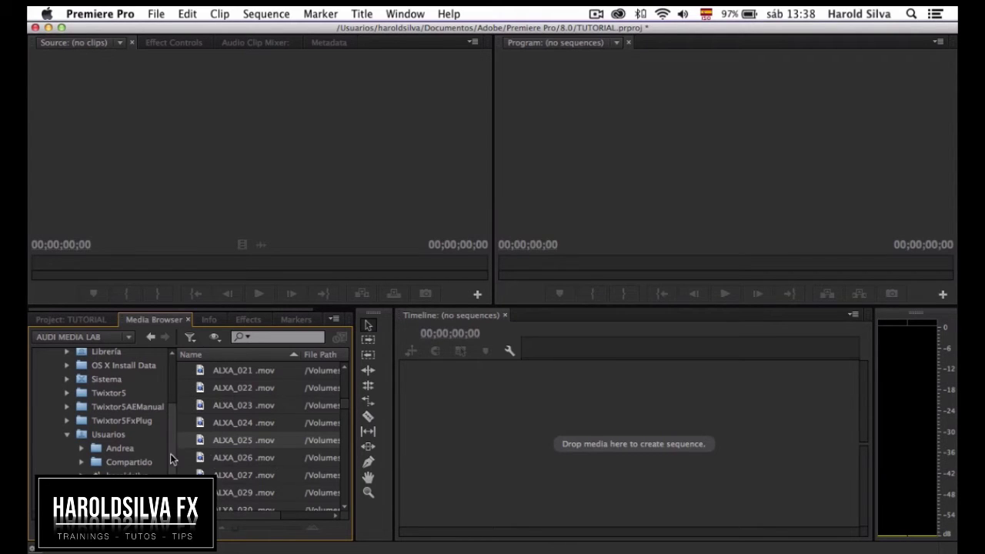
drag(173, 457, 173, 441)
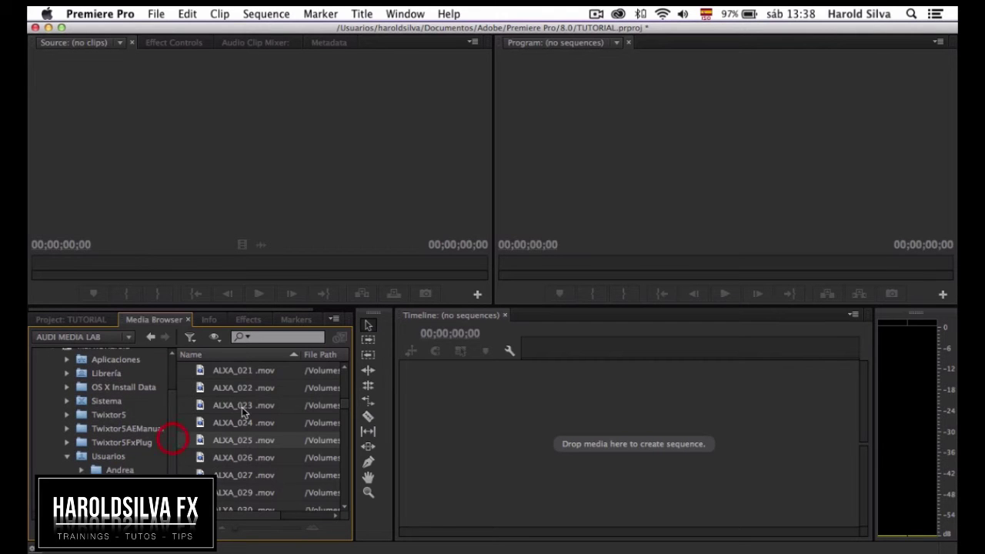
scroll(259, 433, down, 10)
scroll(260, 435, down, 5)
scroll(260, 431, down, 5)
scroll(260, 430, up, 15)
scroll(260, 430, up, 3)
scroll(260, 430, down, 5)
scroll(260, 433, down, 5)
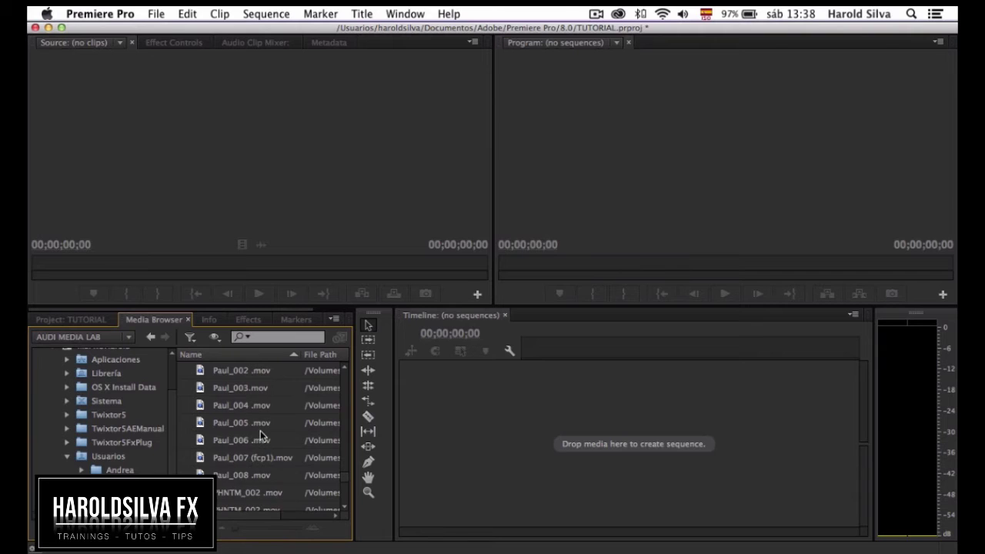
click(240, 428)
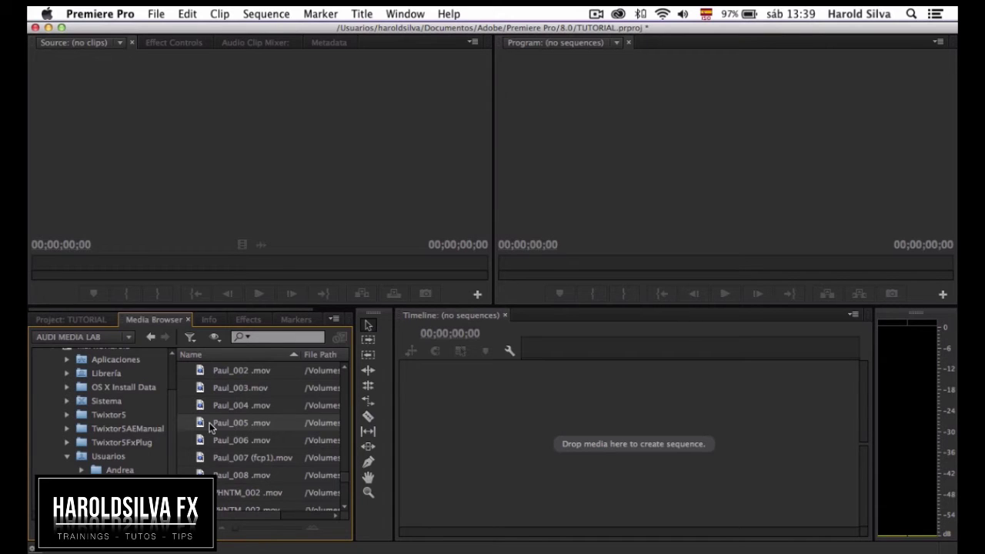
double_click(203, 425)
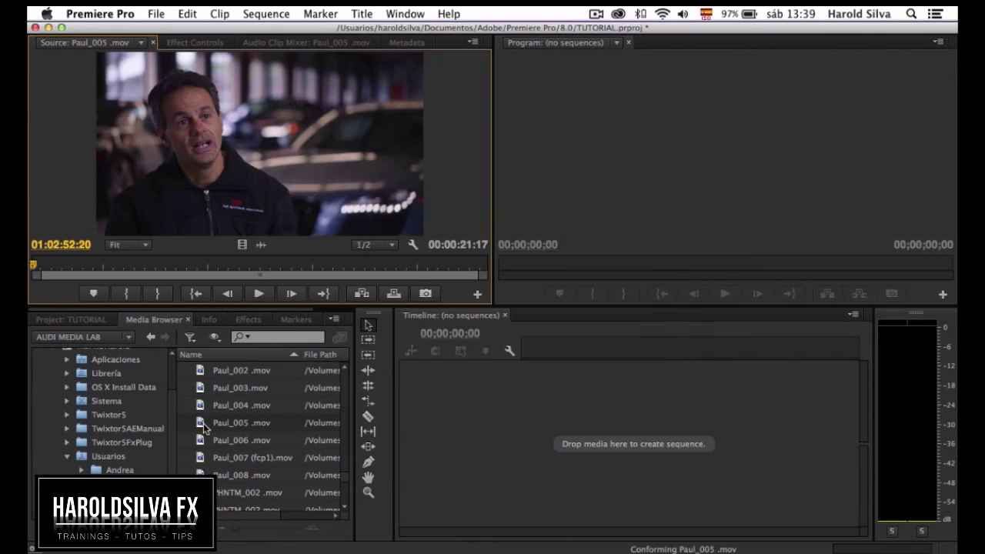
- Jump ahead in Paul_005 and play, then stop, its preview
click(108, 264)
click(259, 293)
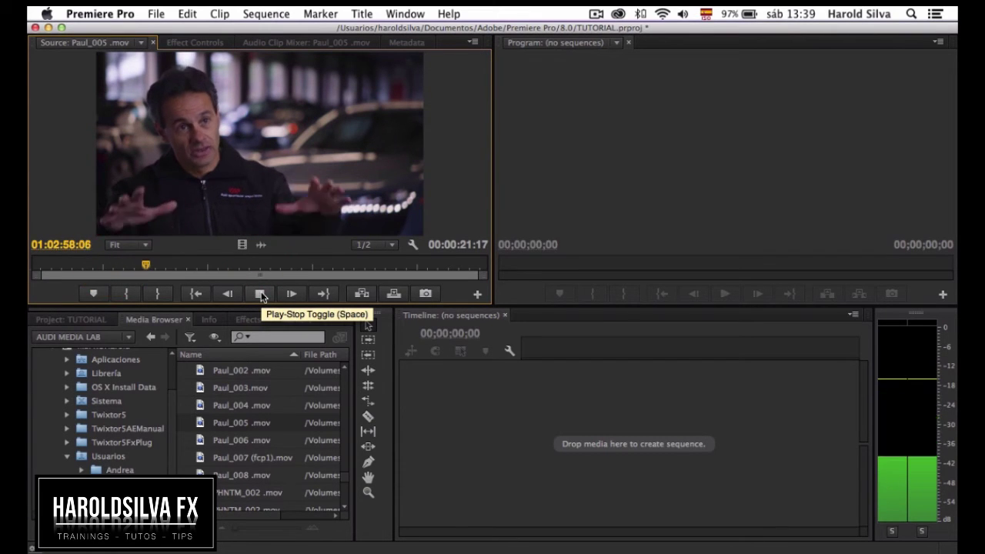
click(260, 295)
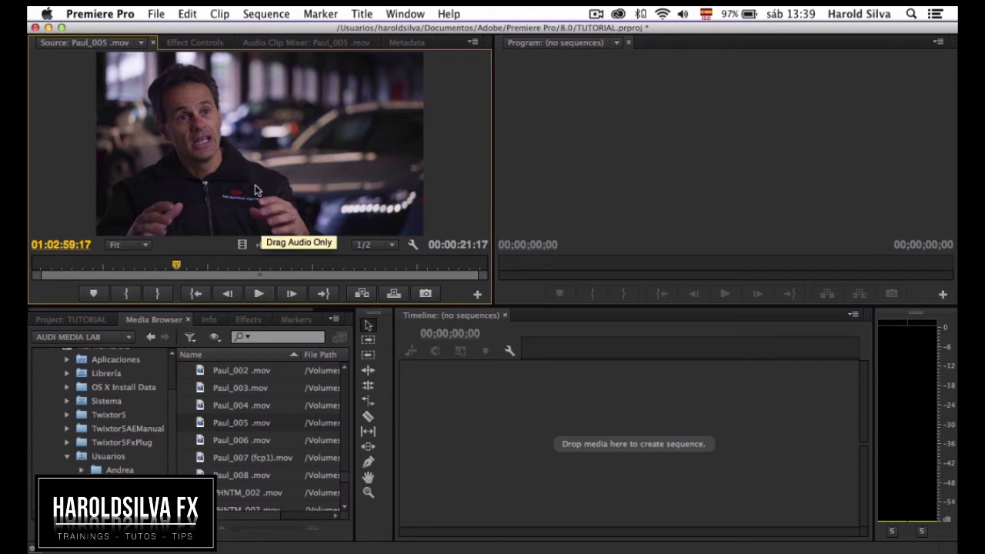
- Preview Paul_004 and Rob_002, scrubbing Rob_002 to about 01:08:16:22
click(201, 407)
double_click(202, 407)
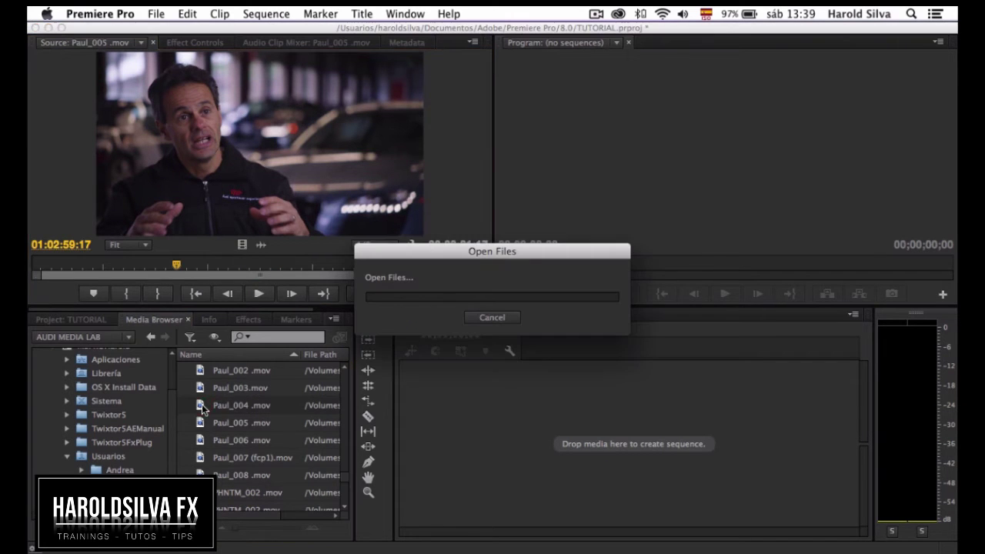
scroll(205, 416, down, 3)
scroll(209, 434, down, 2)
double_click(204, 436)
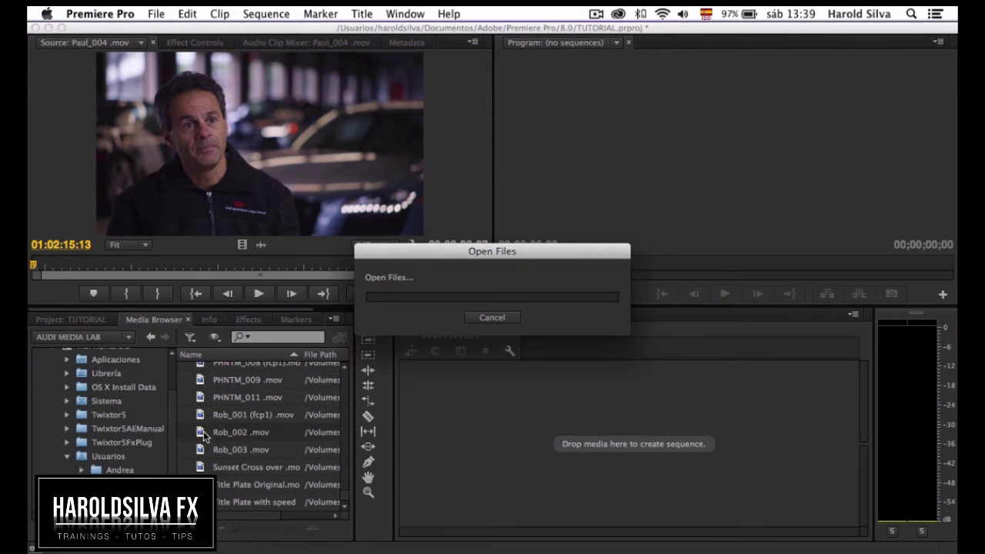
drag(84, 276, 246, 269)
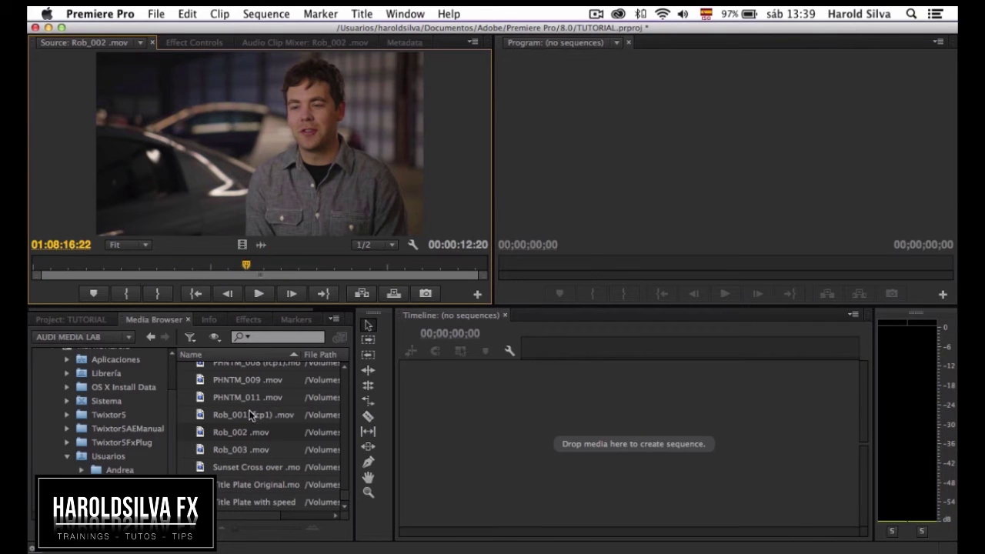
- Open Sunset Cross over and scrub through it, settling at 07:38:20:10
double_click(201, 467)
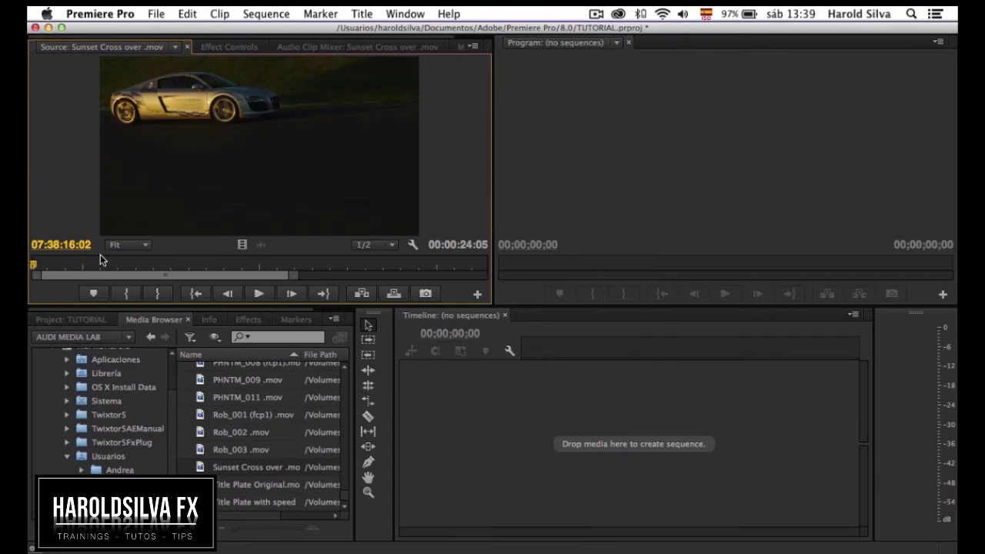
drag(100, 266, 289, 262)
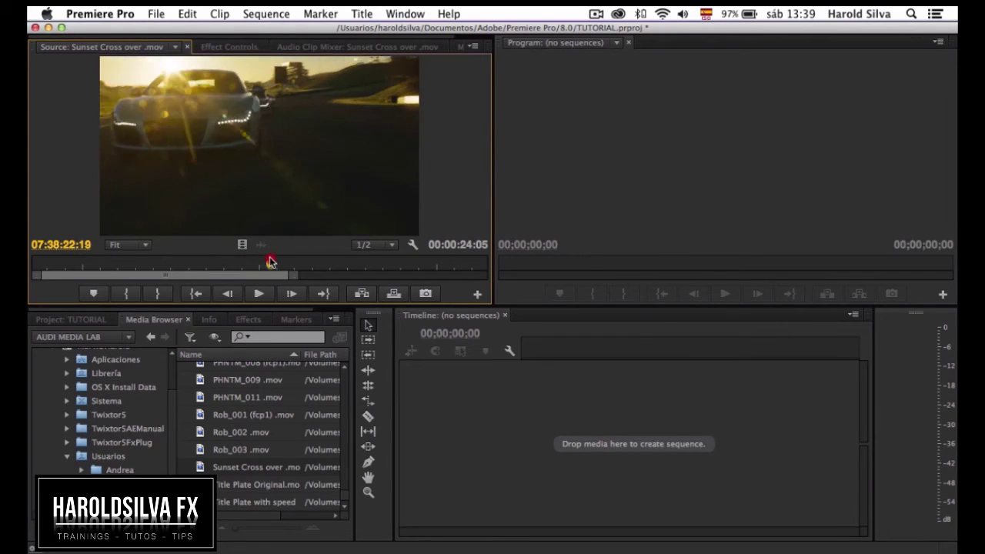
drag(288, 262, 185, 264)
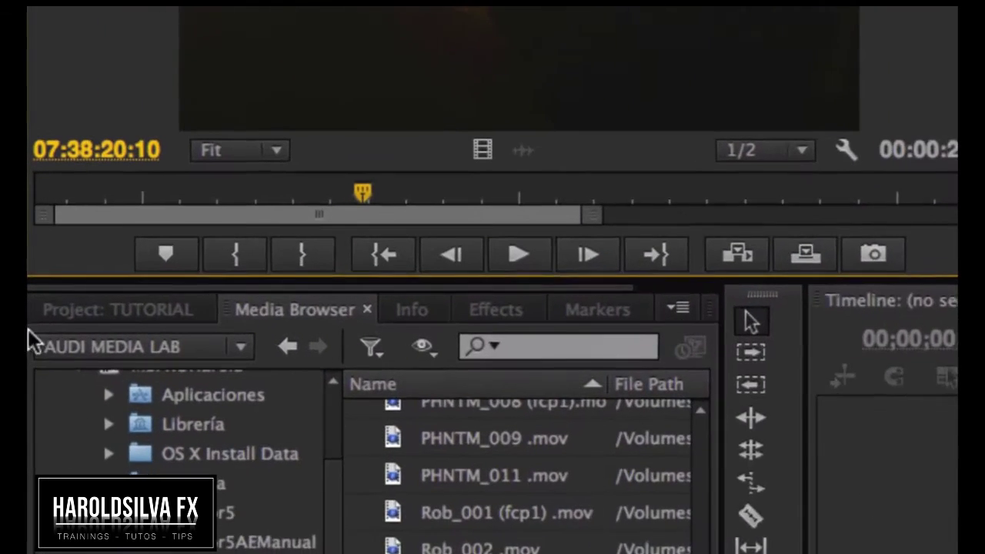
- Drag the Sunset Cross over clip from the Source monitor into the TUTORIAL project
click(45, 320)
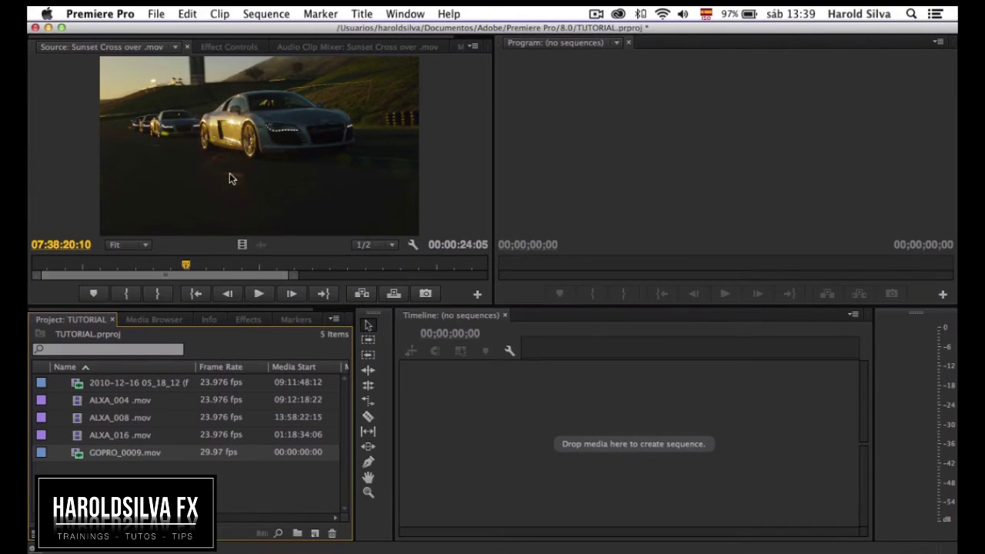
click(251, 162)
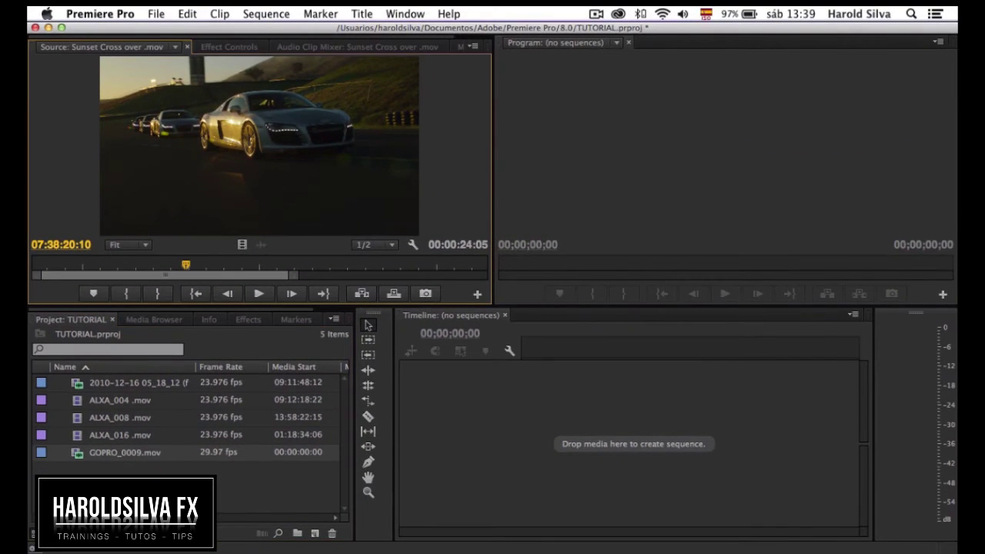
drag(251, 162, 123, 469)
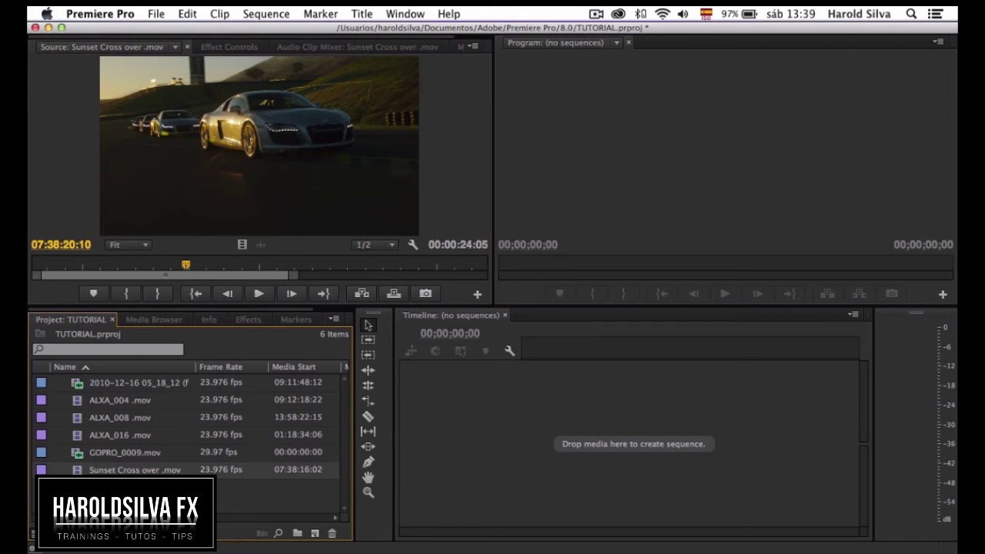
- Show the drive's clips as thumbnails and import ALXA_022 .mov from its right-click menu
click(167, 319)
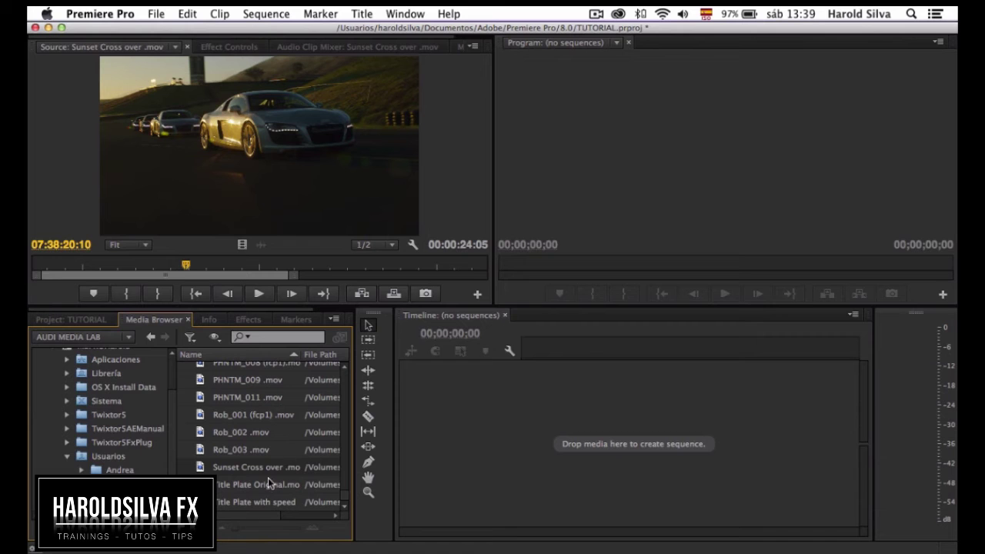
click(221, 508)
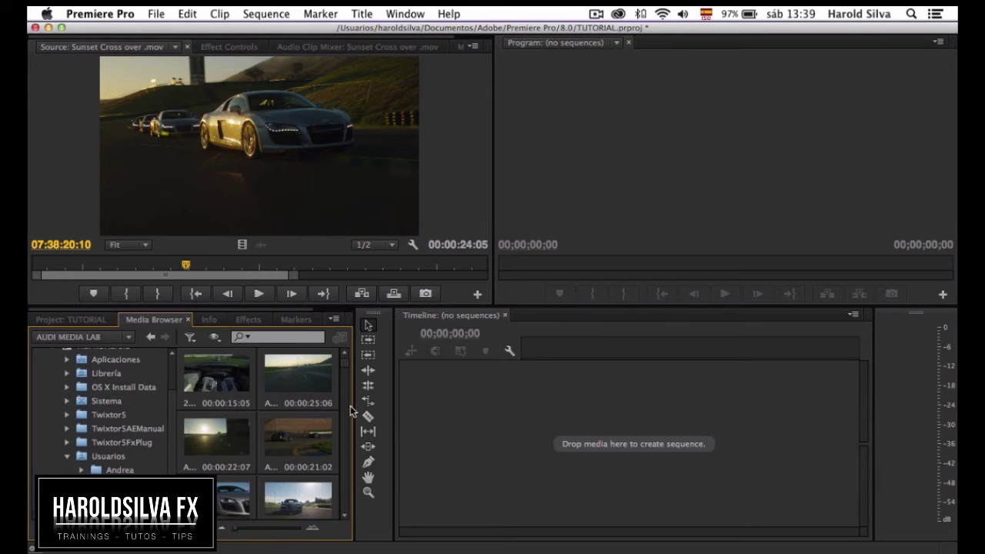
drag(345, 373, 344, 382)
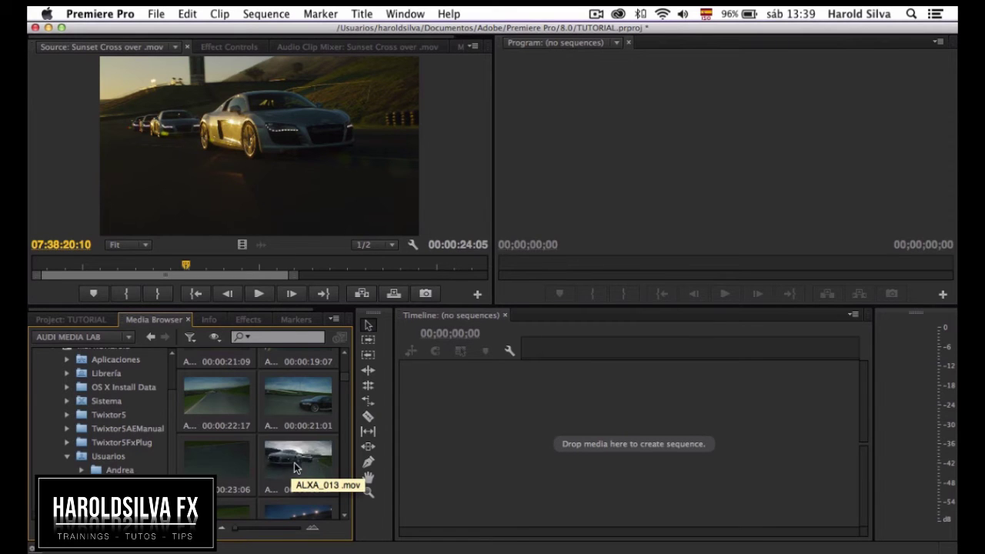
scroll(293, 468, up, 1)
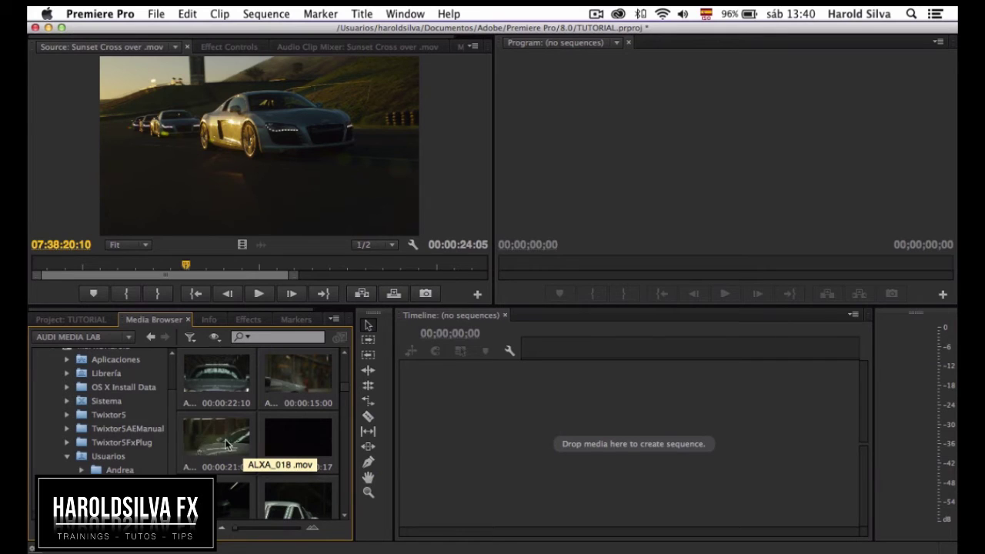
scroll(231, 444, down, 1)
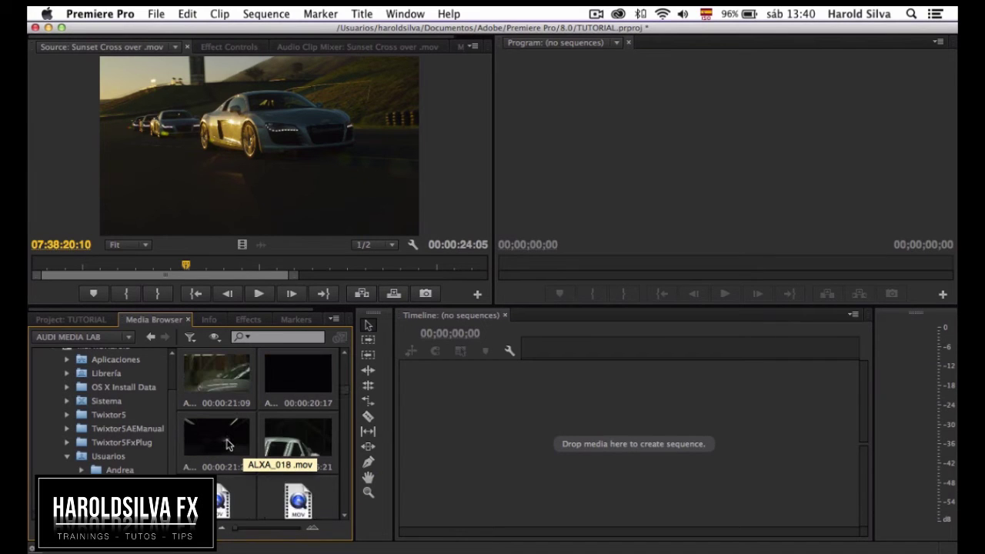
right_click(286, 435)
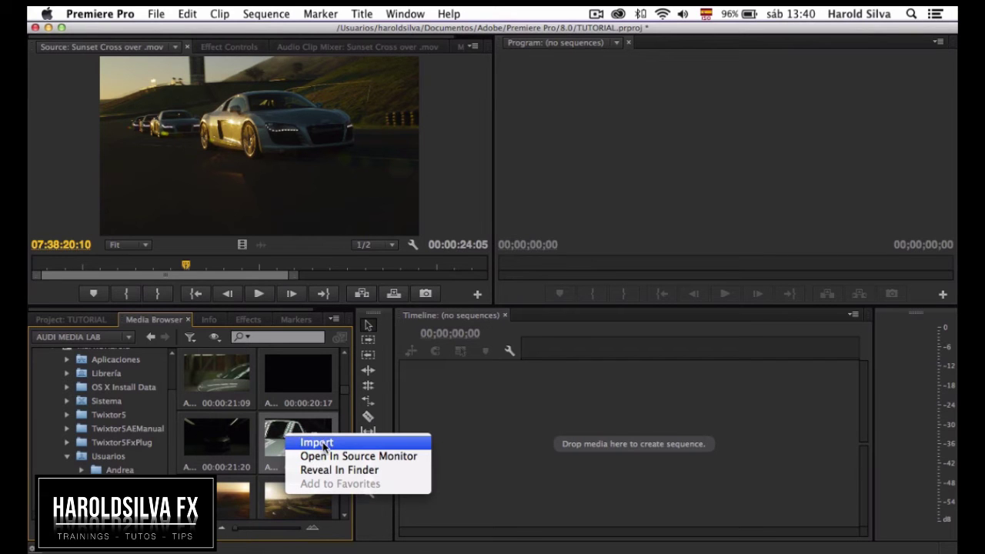
click(325, 444)
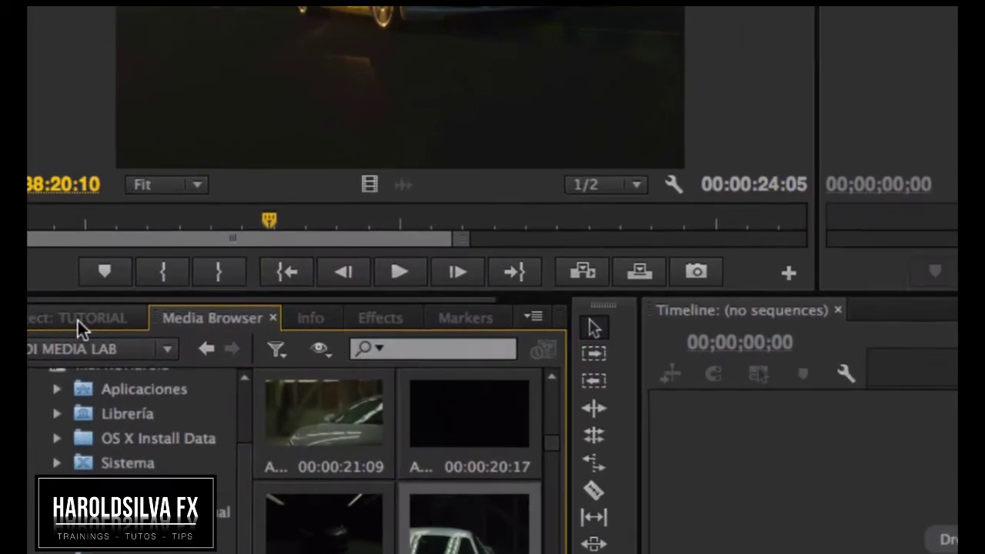
click(79, 320)
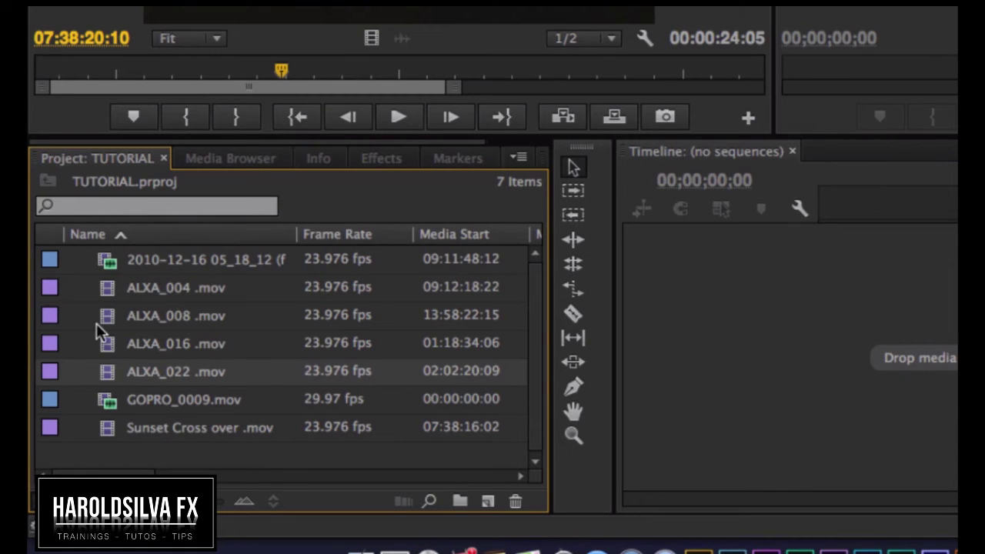
- Try icon view in the Project panel, then switch to List View and deselect all clips
click(181, 501)
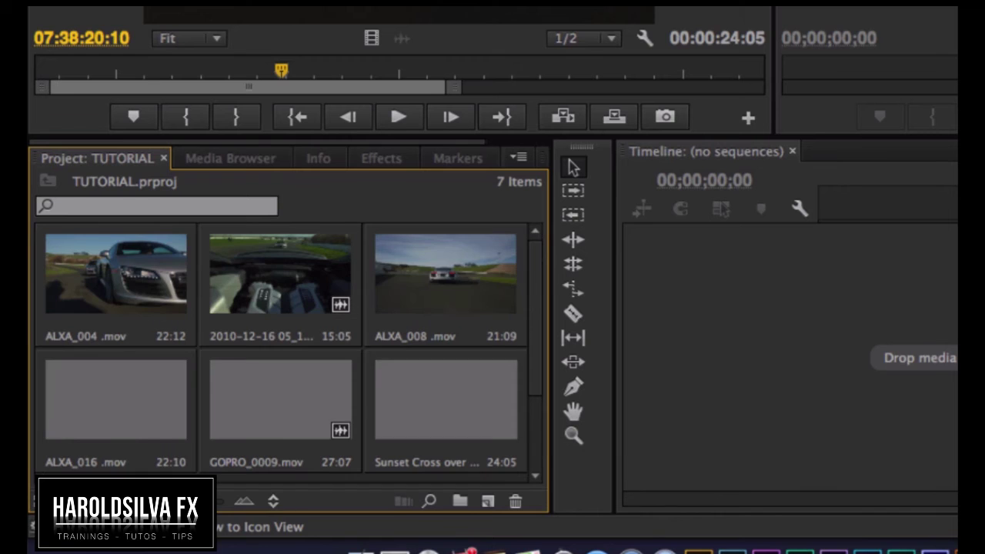
mouse_move(529, 265)
mouse_down()
mouse_move(531, 349)
mouse_move(546, 233)
mouse_up()
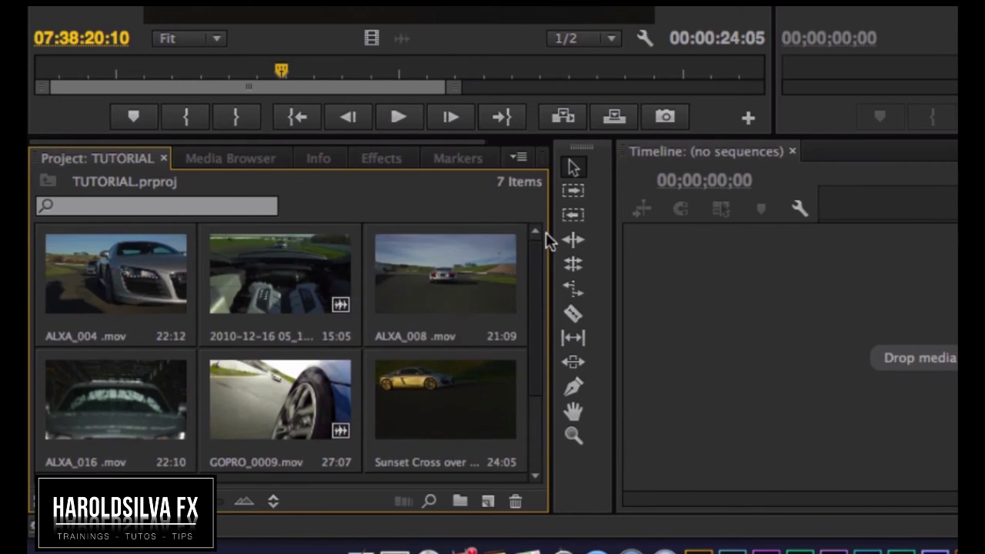
mouse_move(546, 231)
mouse_down()
mouse_move(546, 428)
mouse_move(549, 236)
mouse_up()
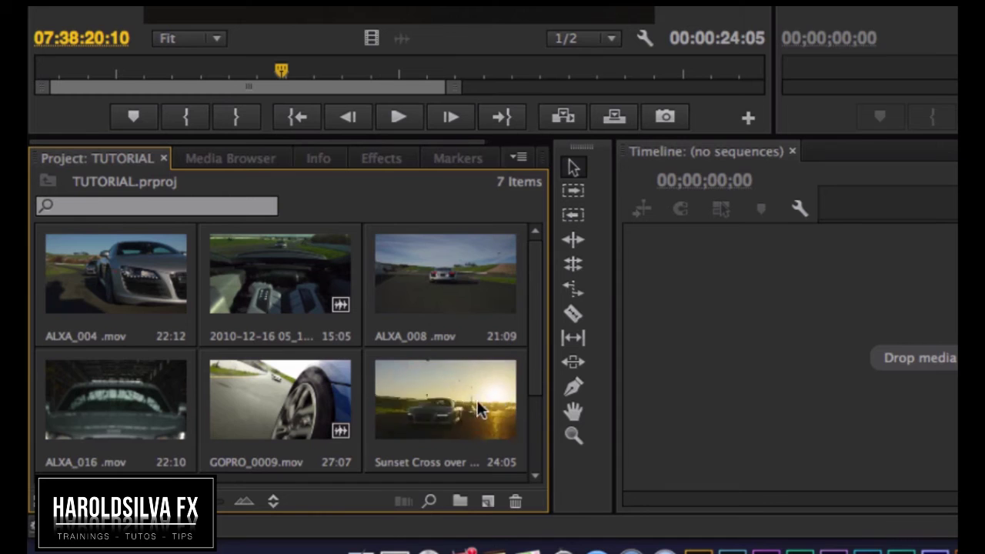
scroll(448, 408, down, 2)
scroll(450, 408, up, 2)
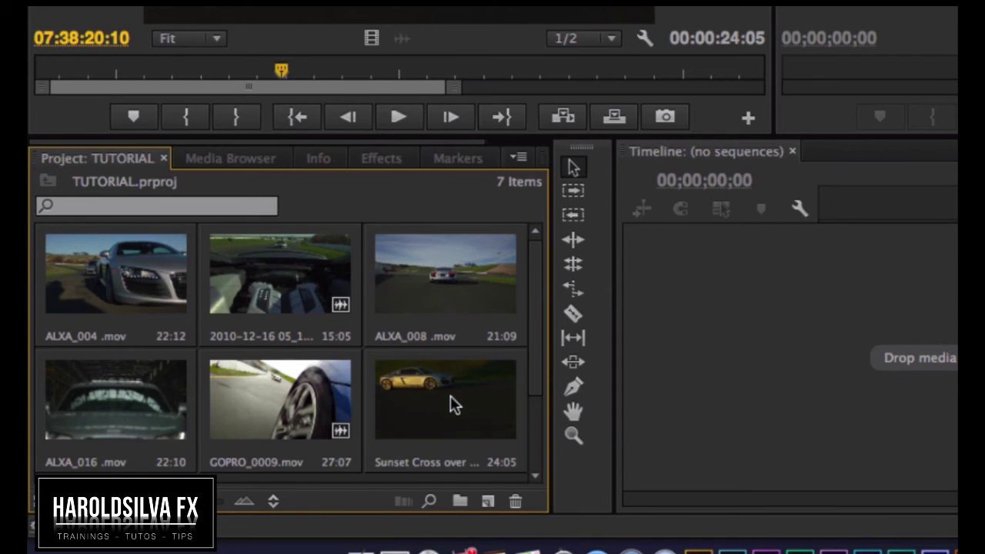
click(48, 501)
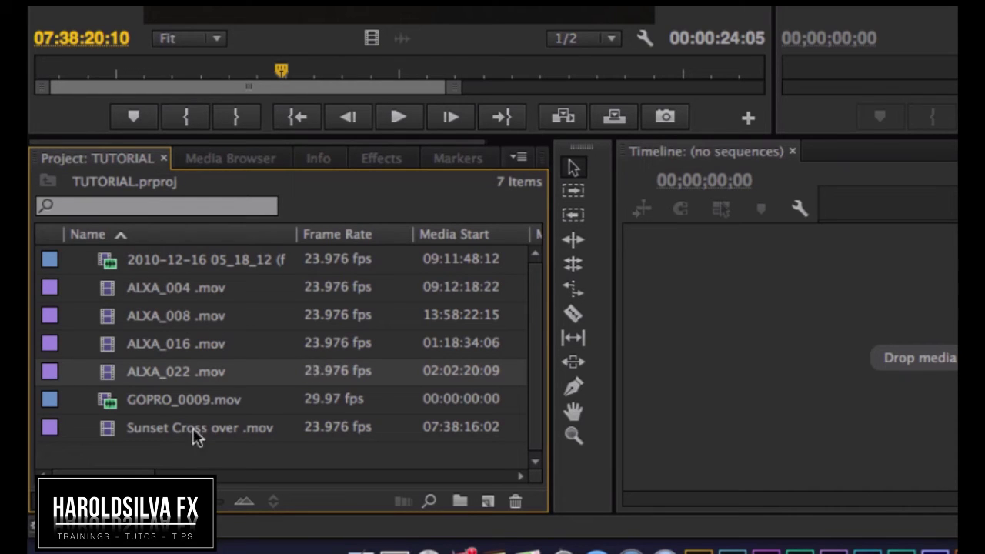
click(186, 452)
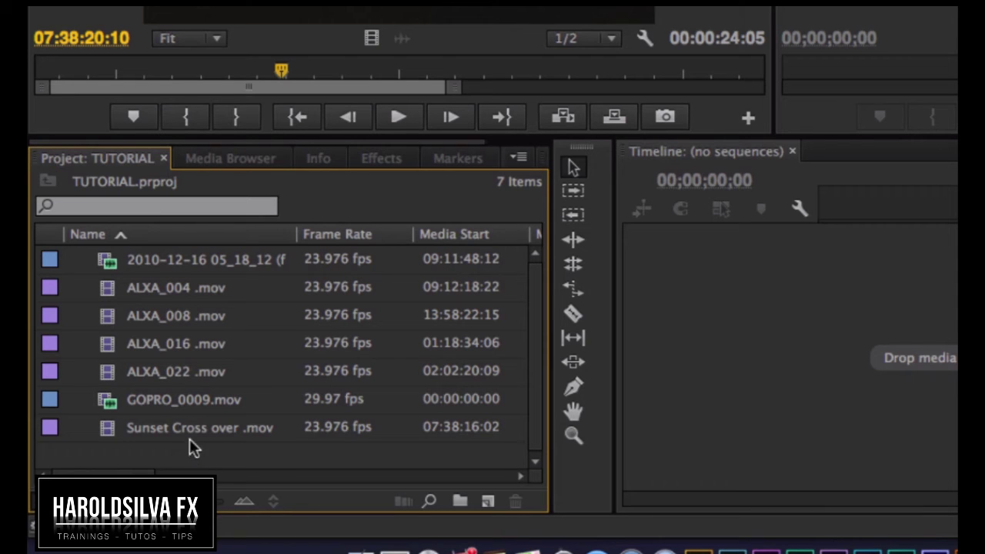
- Create a bin named 'videos' and move all seven clips into it
click(462, 503)
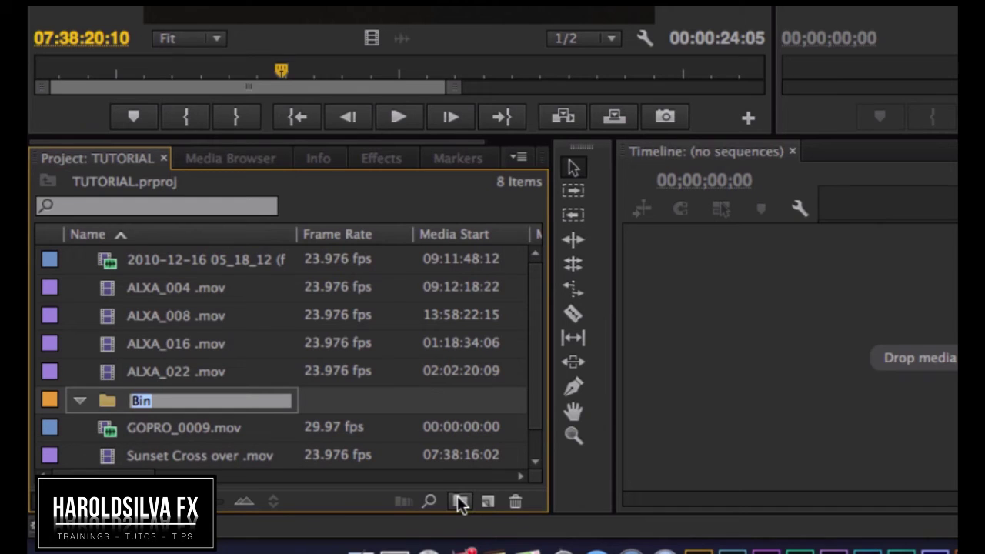
text(videos)
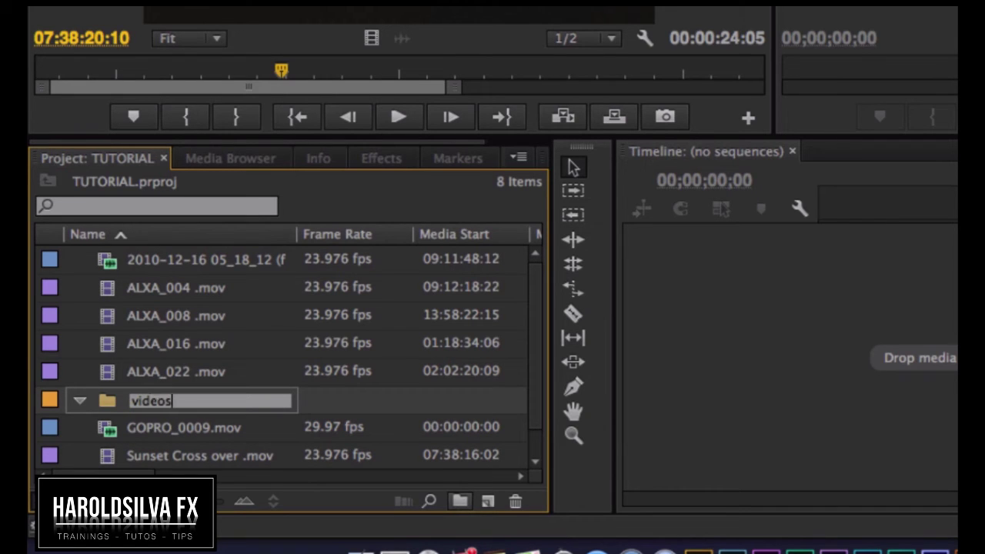
mouse_move(91, 258)
mouse_down()
mouse_move(165, 373)
mouse_move(151, 397)
mouse_up()
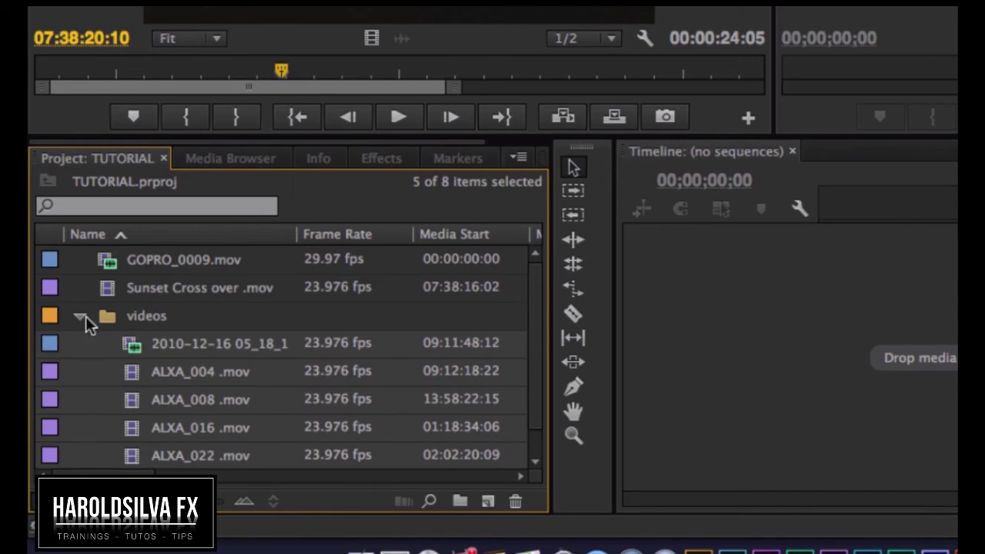
click(79, 316)
mouse_move(87, 250)
mouse_down()
mouse_move(101, 291)
mouse_move(164, 320)
mouse_up()
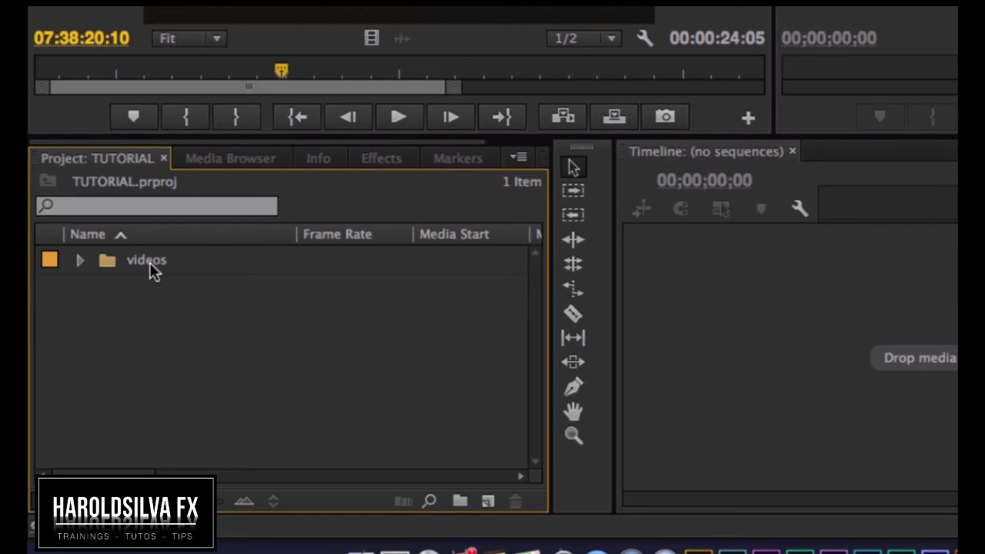
- Expand and collapse the videos bin twice, leaving it collapsed
click(82, 260)
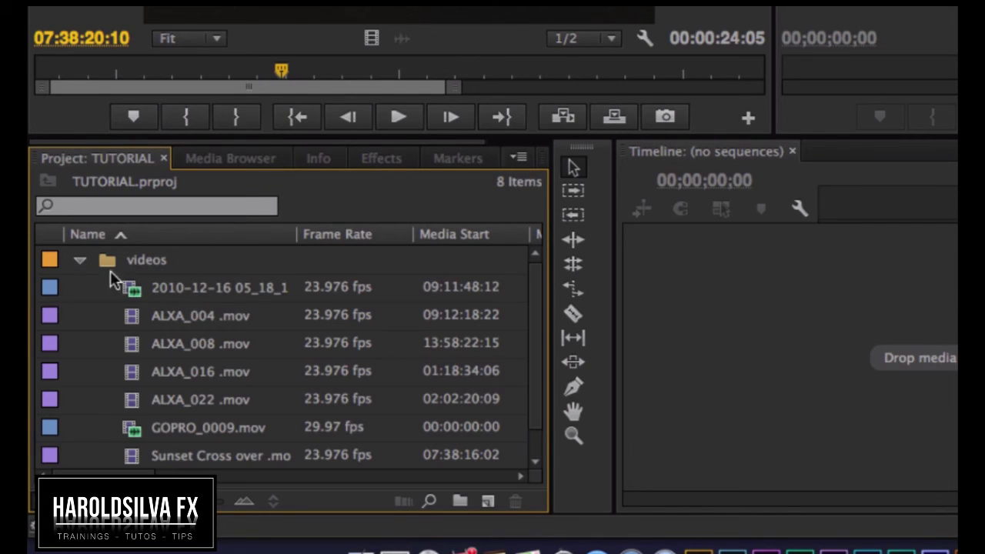
click(81, 260)
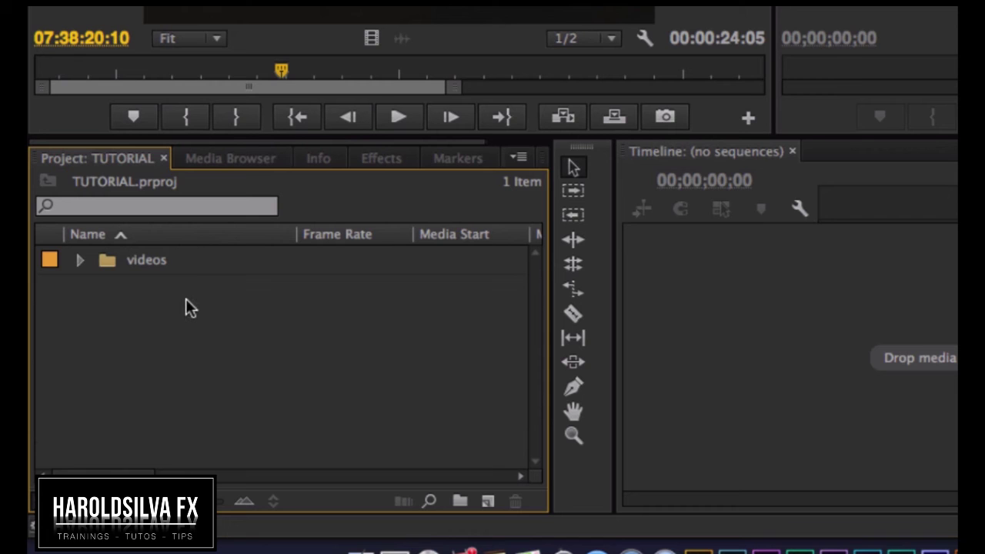
click(81, 261)
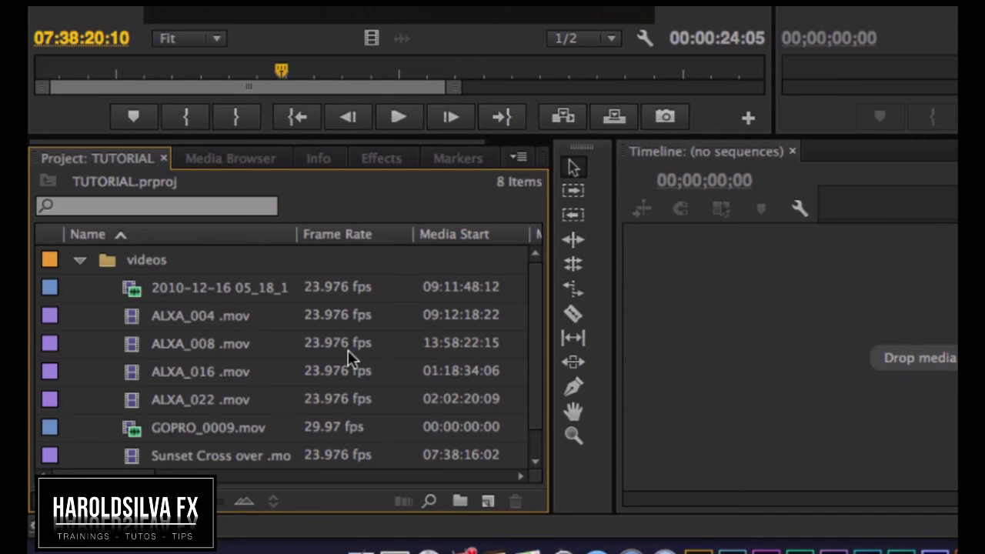
click(81, 262)
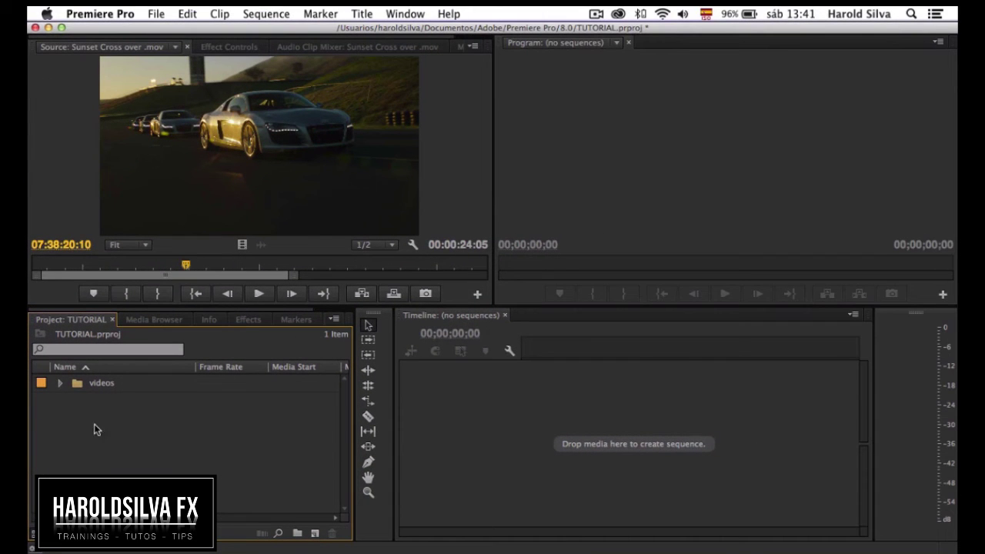
- Open the videos bin in its own window in Icon View, with enlarged thumbnails and window
double_click(78, 384)
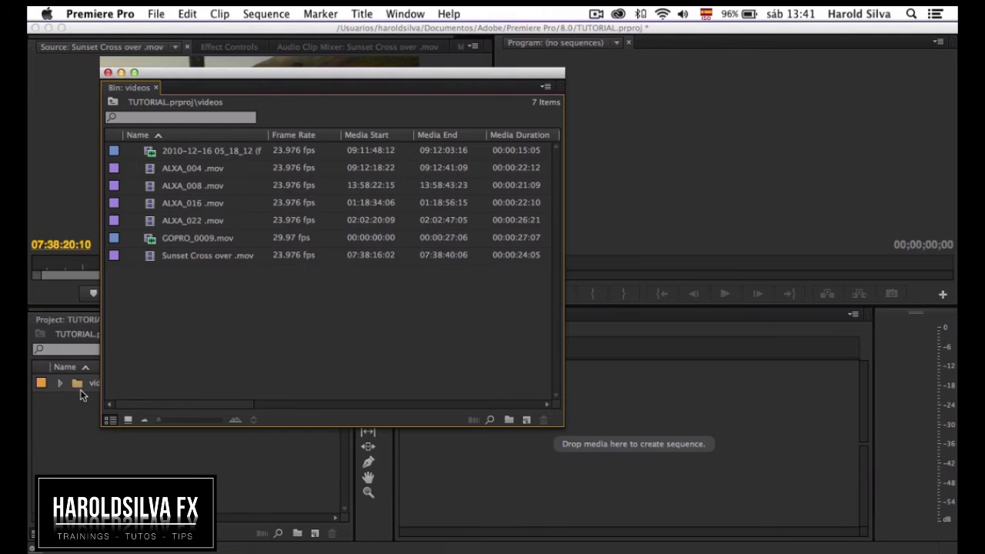
drag(197, 79, 260, 80)
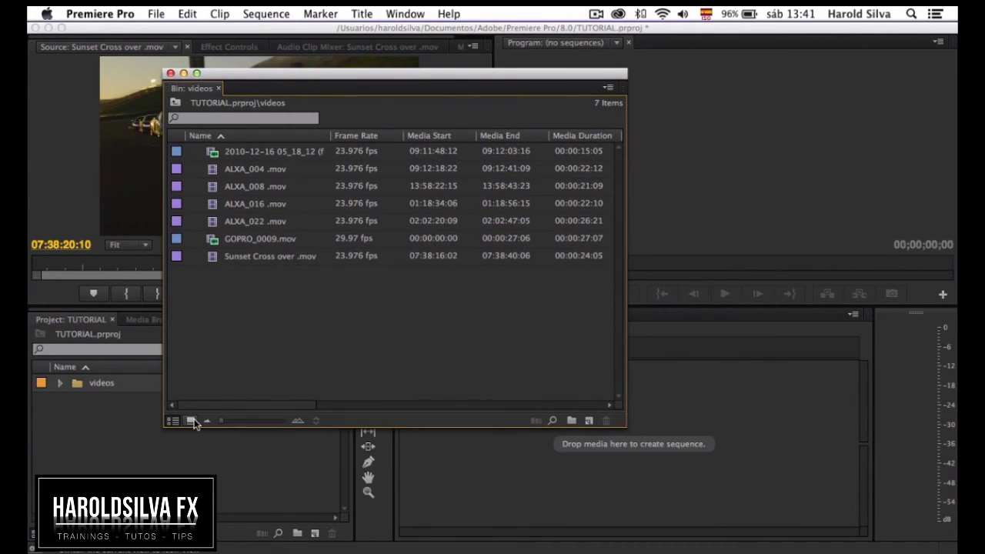
click(191, 421)
drag(221, 421, 239, 423)
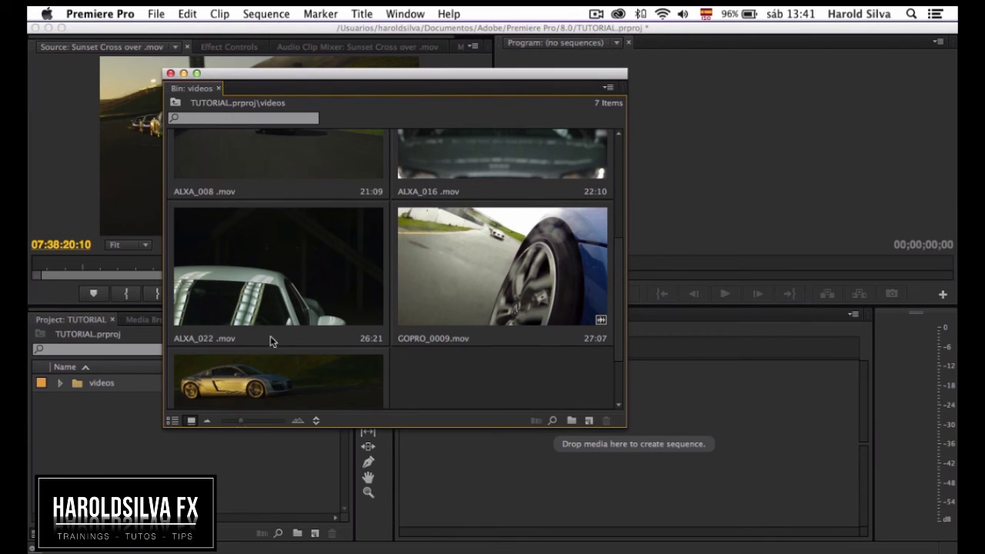
drag(358, 74, 348, 42)
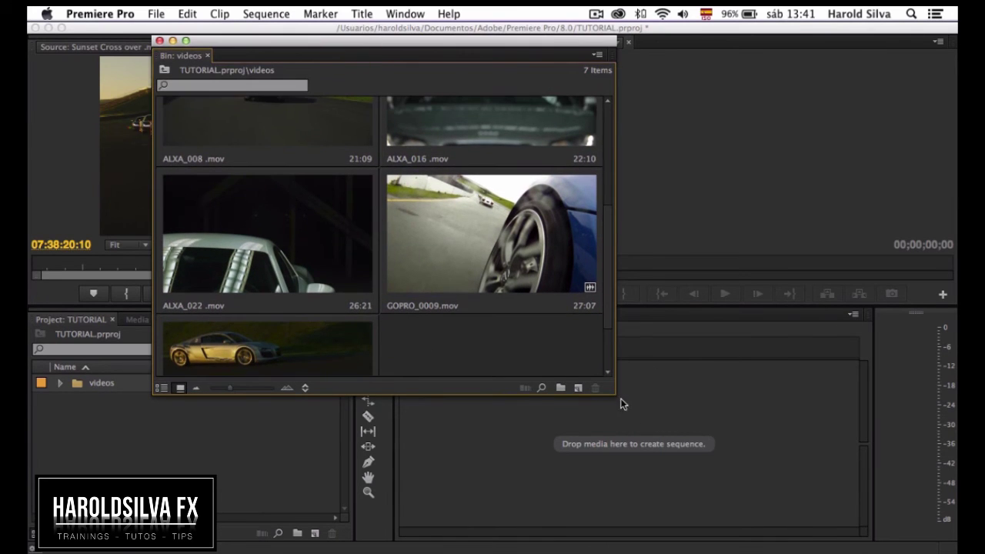
drag(615, 394, 852, 536)
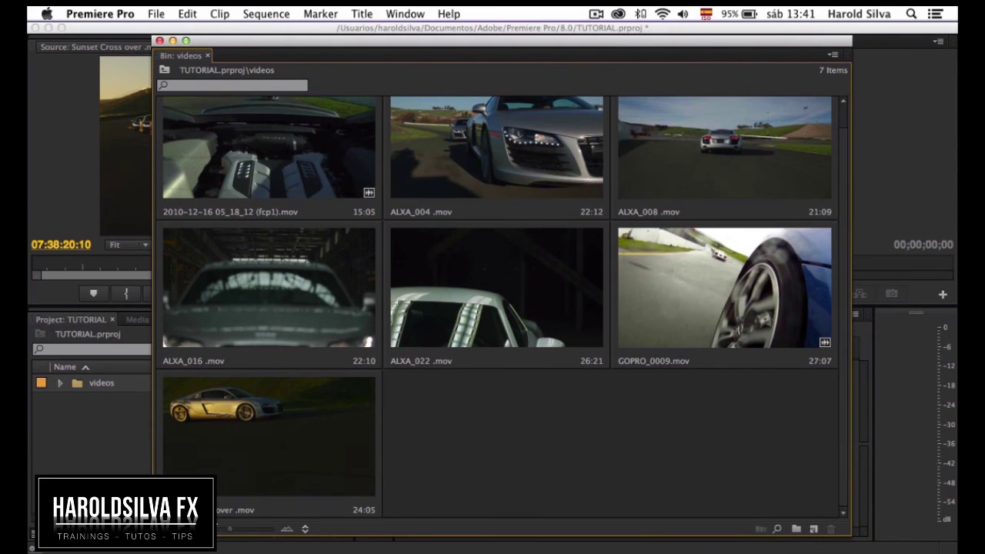
mouse_move(240, 529)
mouse_down()
mouse_move(254, 530)
mouse_move(234, 531)
mouse_up()
- Import the ALXA_034 clip into the videos bin
click(593, 409)
right_click(551, 418)
click(484, 418)
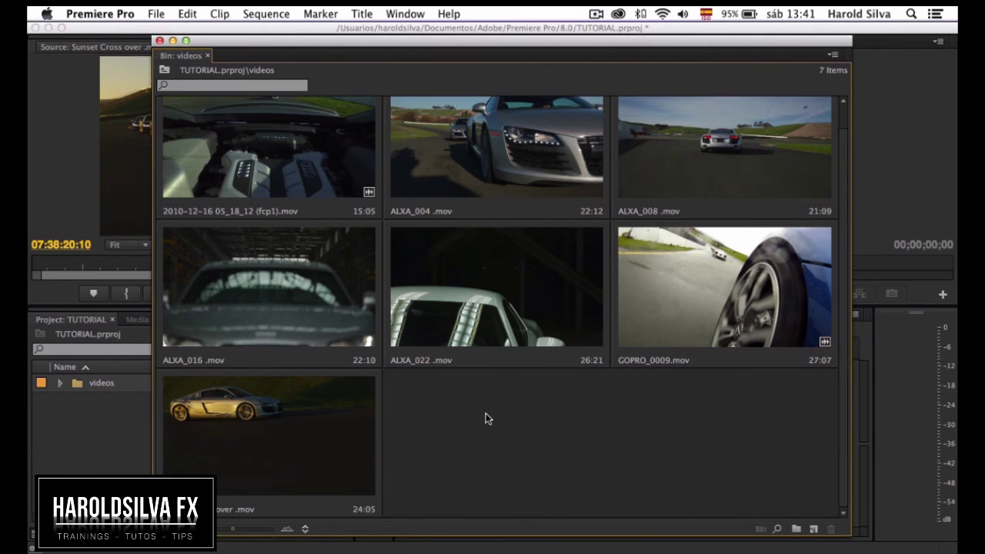
right_click(486, 414)
click(559, 486)
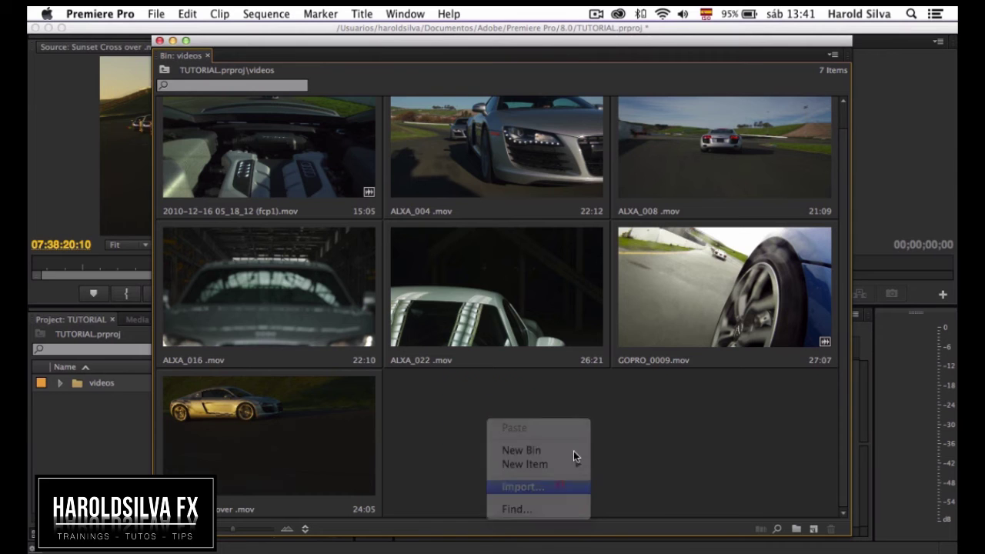
scroll(592, 308, down, 5)
scroll(596, 265, down, 10)
click(586, 264)
click(716, 405)
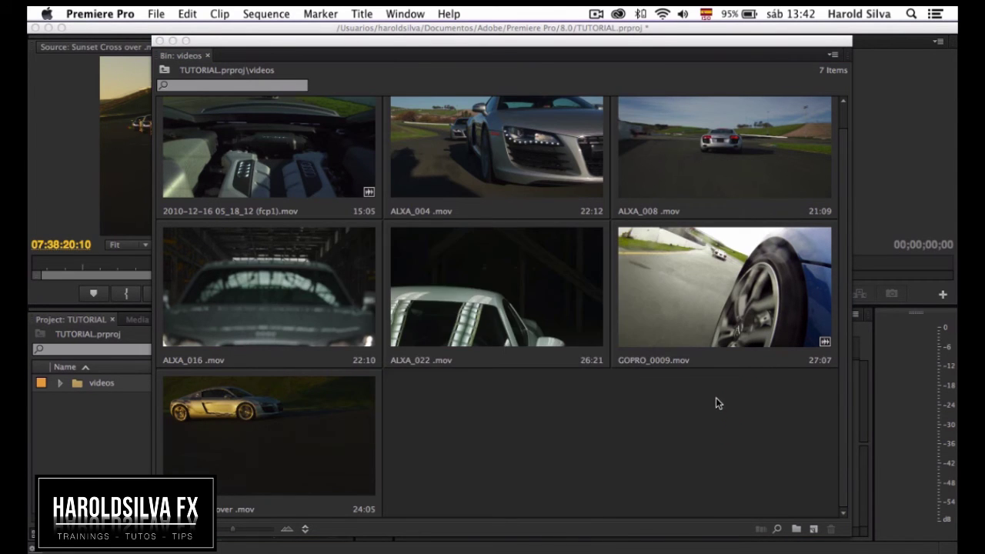
- Close the separate bin window and check the bin's eight clips in the Project panel
click(158, 40)
click(60, 383)
scroll(146, 436, down, 2)
scroll(145, 435, up, 2)
click(60, 383)
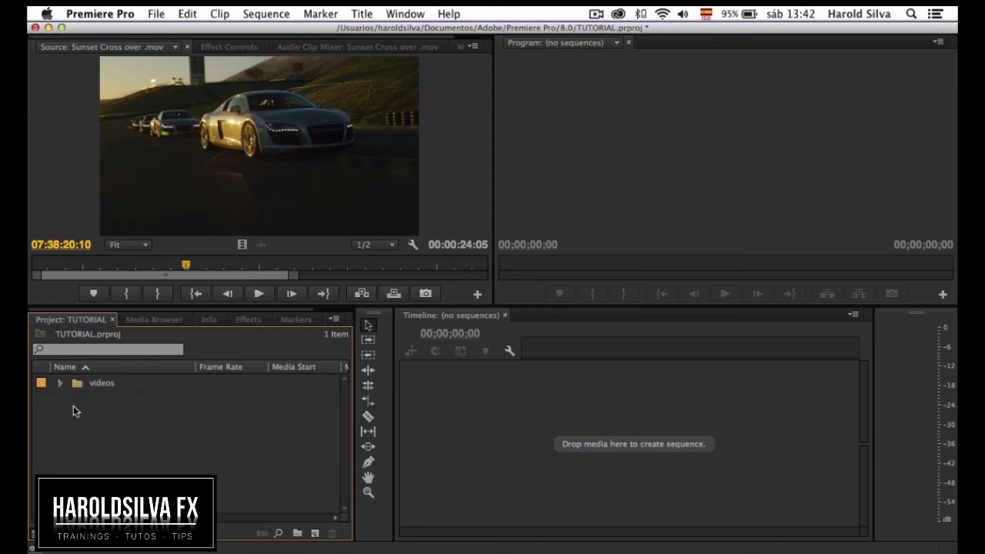
scroll(117, 416, right, 2)
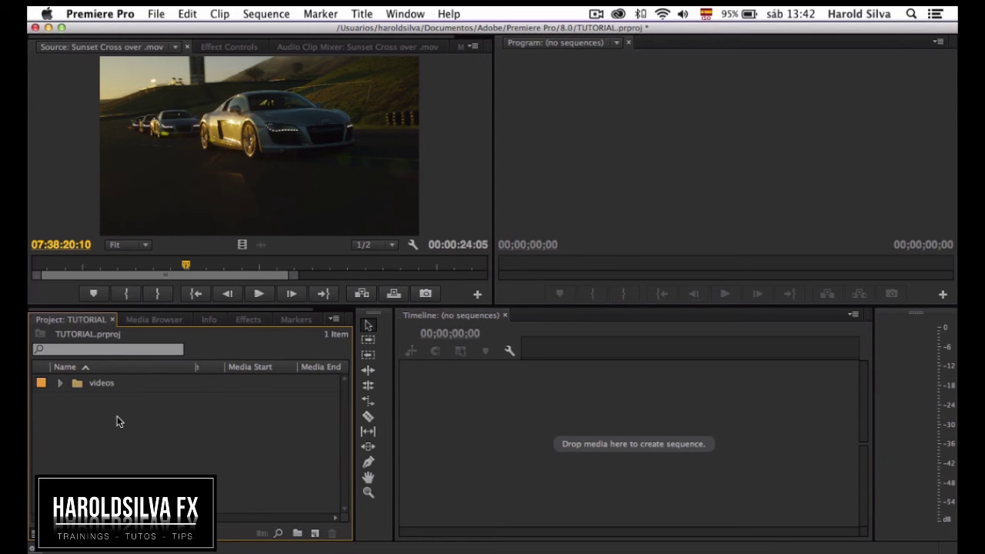
- Expand the videos bin and widen the Video Info column to show full clip resolutions
click(61, 384)
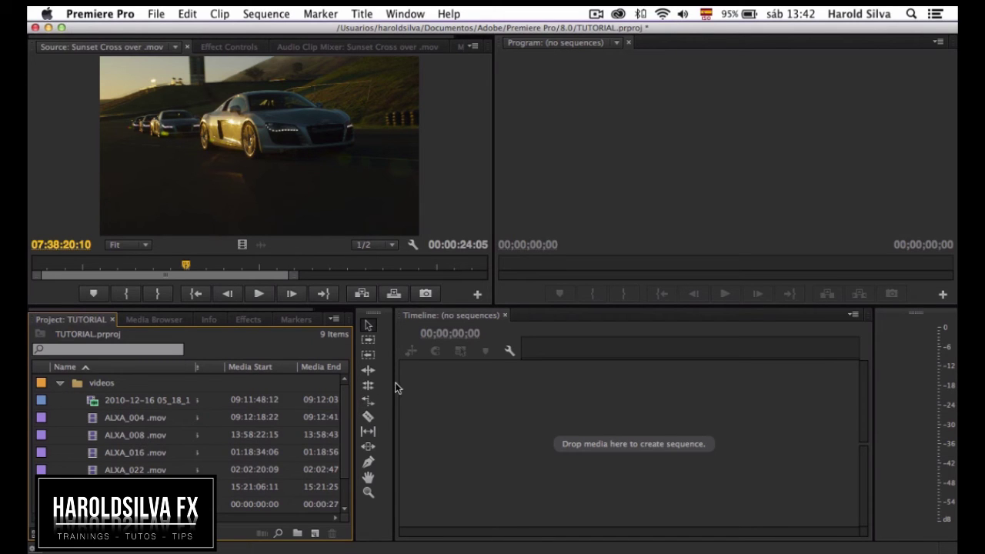
drag(395, 387, 387, 386)
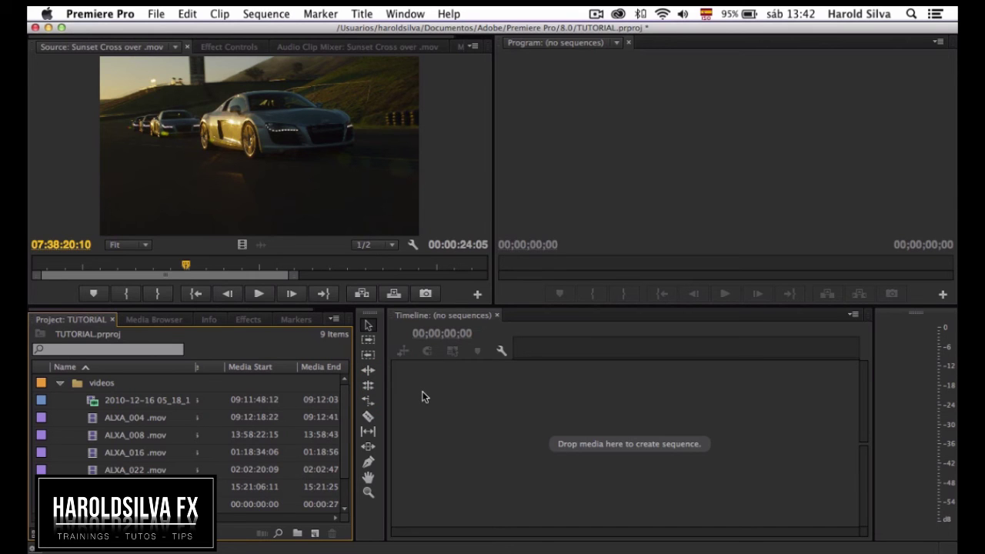
scroll(273, 435, right, 10)
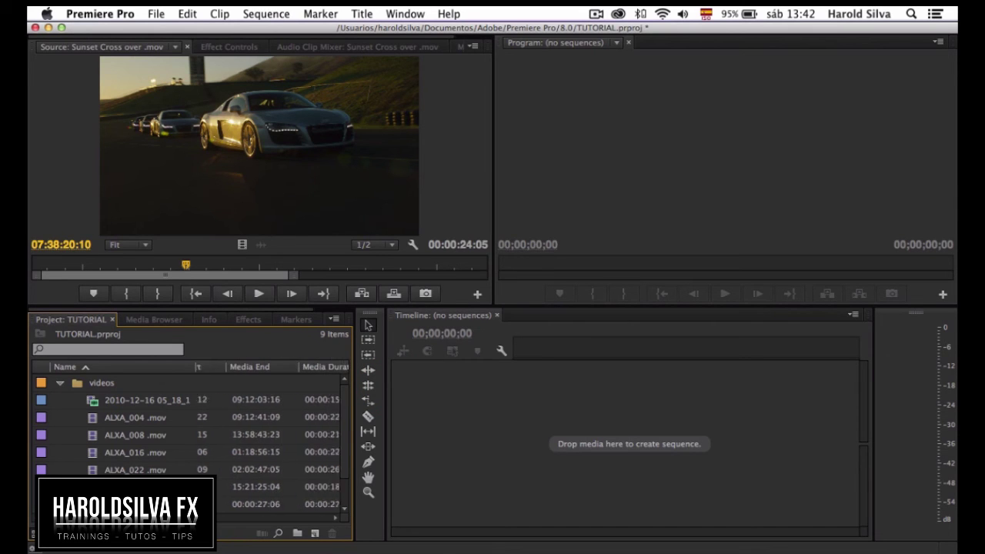
scroll(273, 435, right, 3)
scroll(273, 435, right, 3)
scroll(273, 435, right, 3)
scroll(273, 435, right, 3)
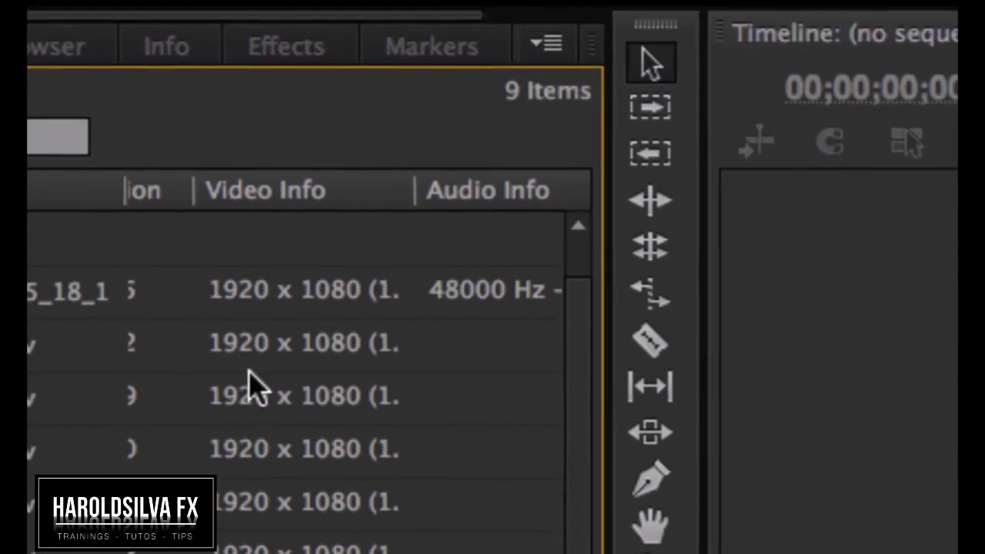
drag(416, 176, 464, 179)
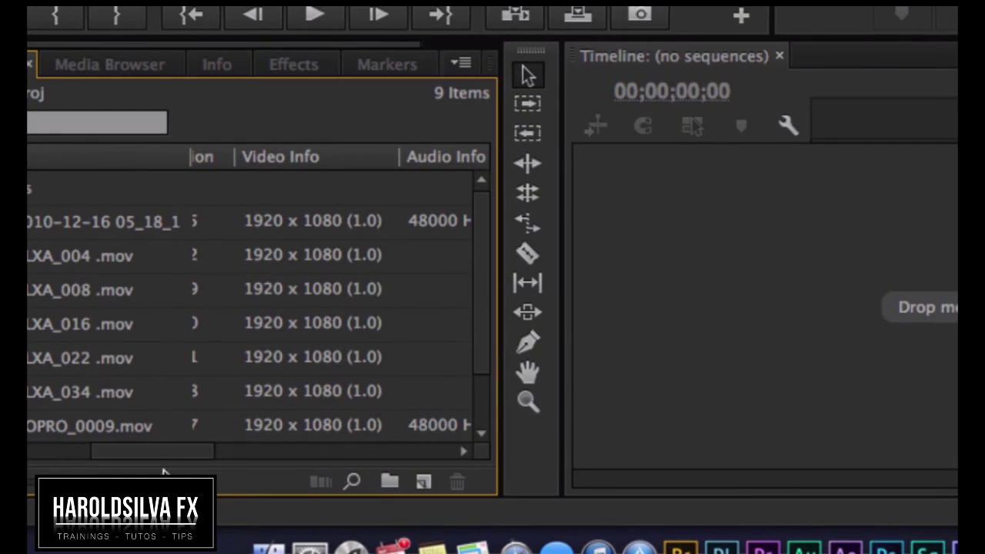
- Resize the panel and collapse the videos bin to a single folder
drag(174, 452, 40, 445)
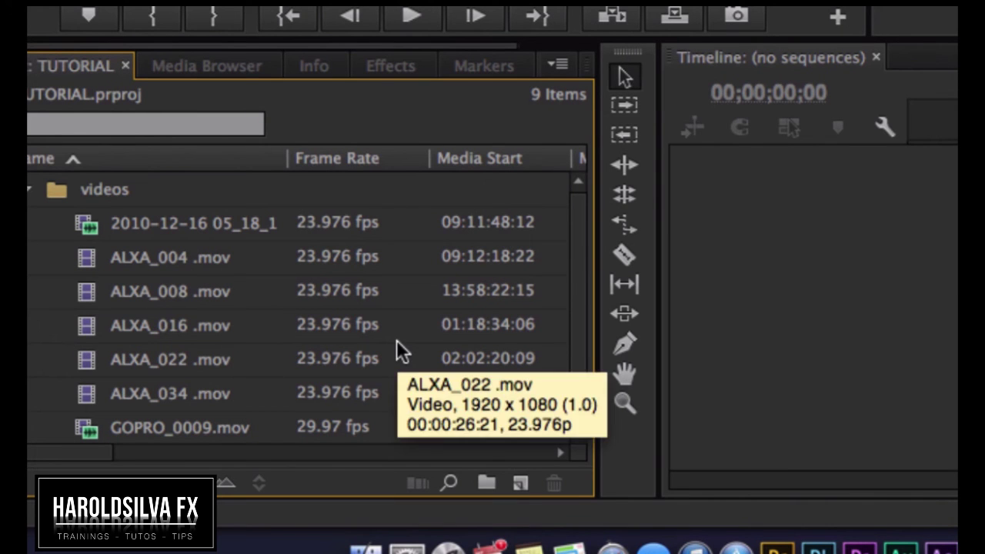
mouse_move(420, 334)
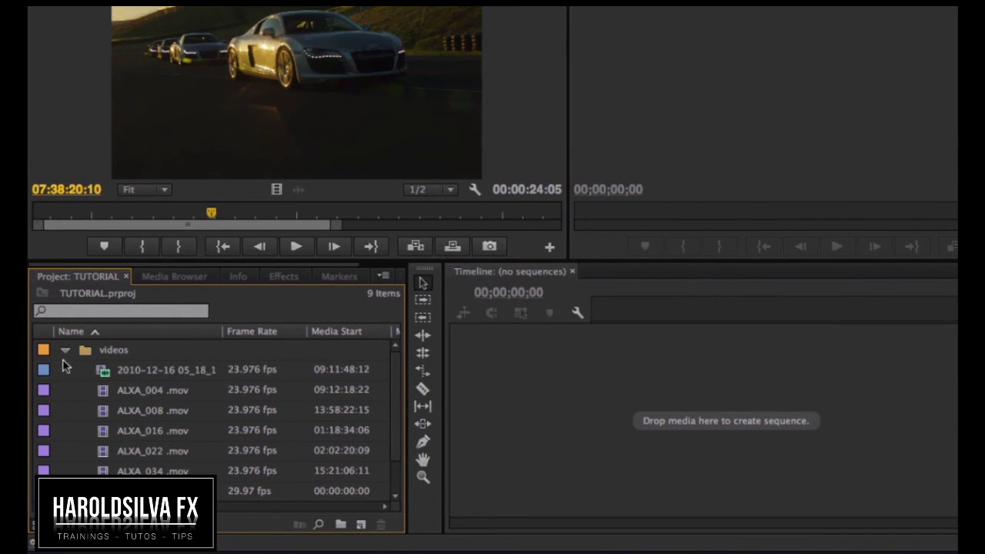
click(66, 350)
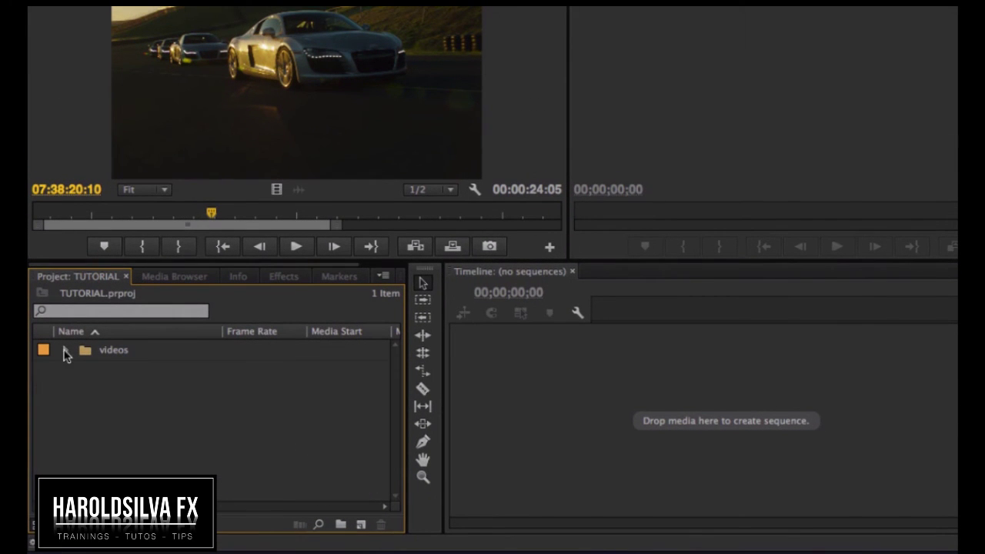
- Start a new sequence and inspect the AVCHD 1080i25 (50i) preset: 1920x1080 at 25.00 fps
right_click(162, 412)
mouse_move(224, 469)
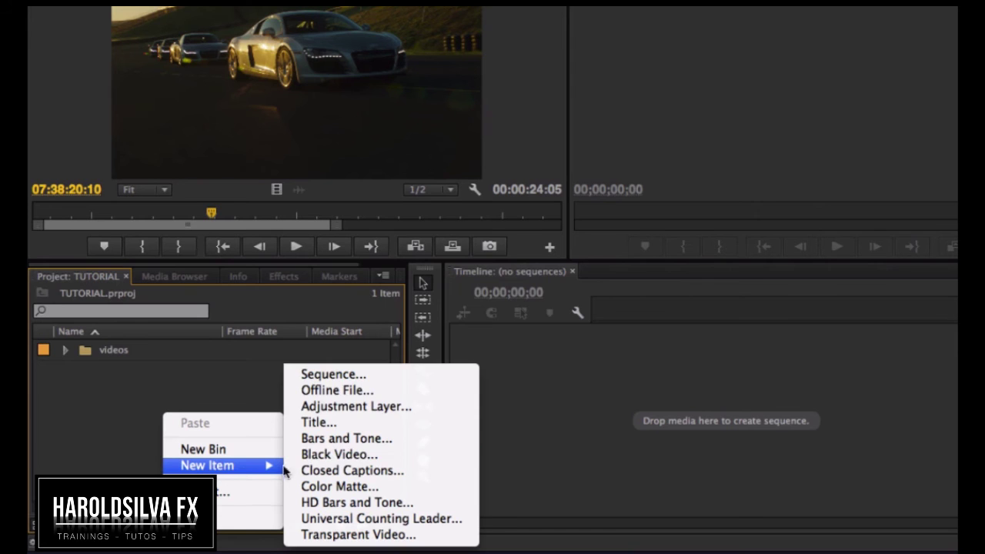
click(338, 375)
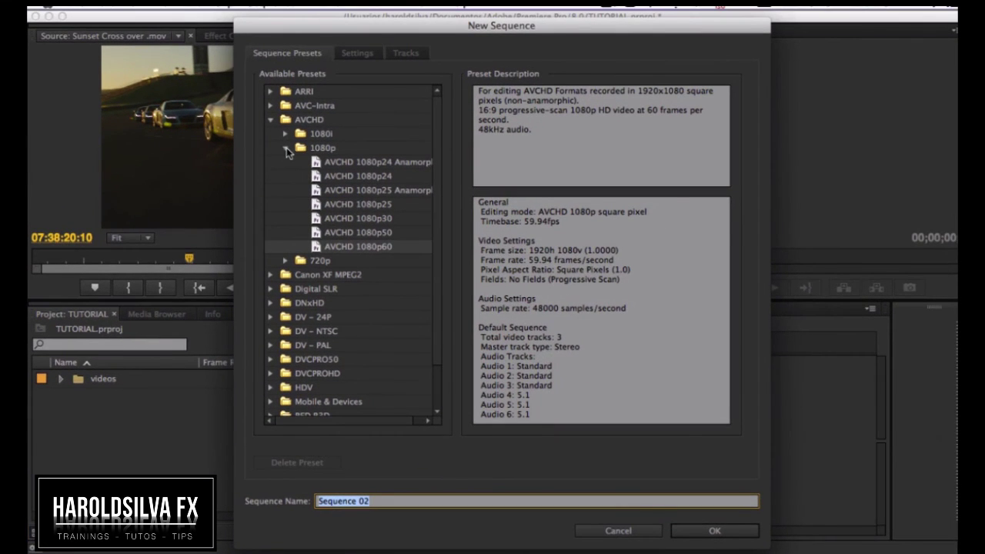
click(286, 148)
click(280, 143)
click(362, 174)
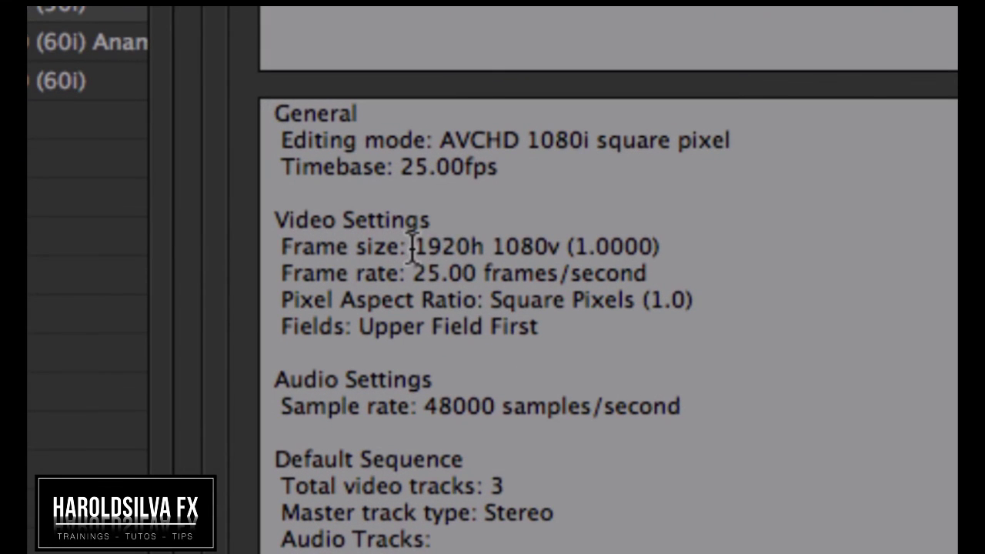
drag(414, 246, 575, 246)
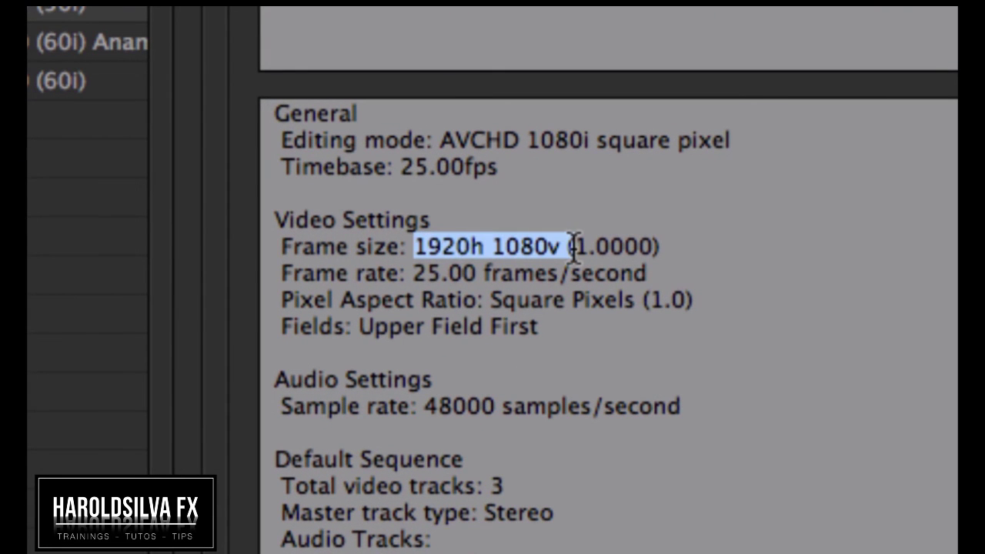
drag(413, 274, 414, 273)
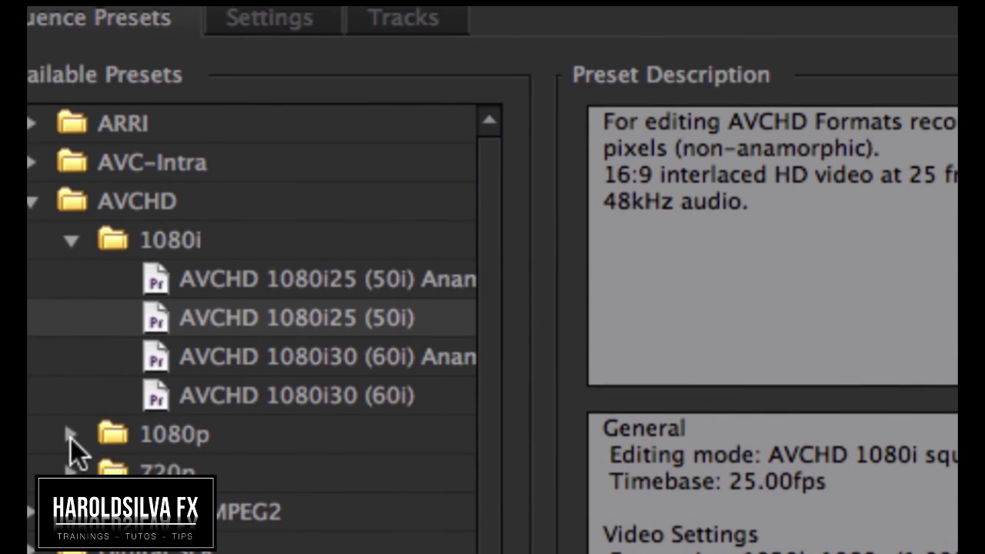
- Compare it with the AVCHD 1080p25 preset's frame size
click(70, 435)
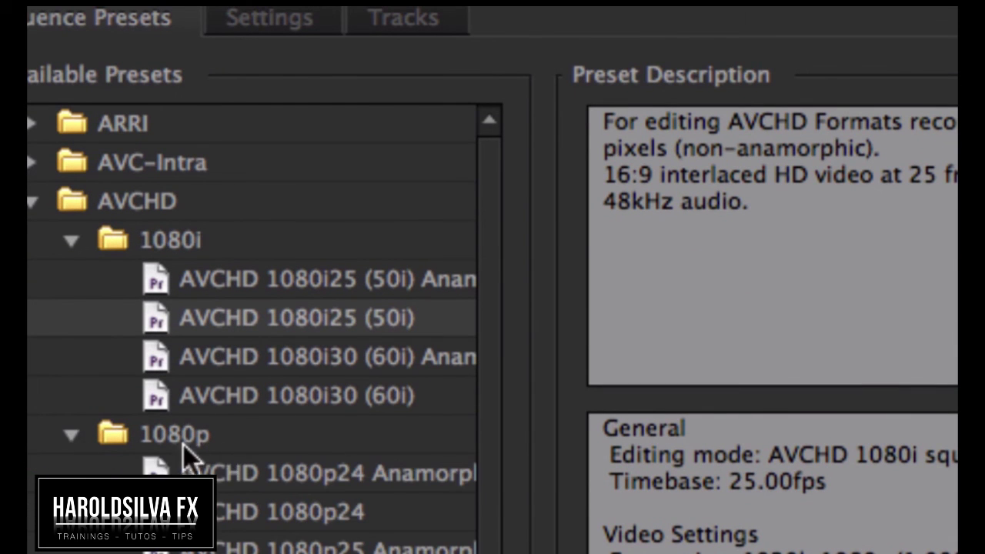
scroll(439, 523, down, 5)
click(273, 296)
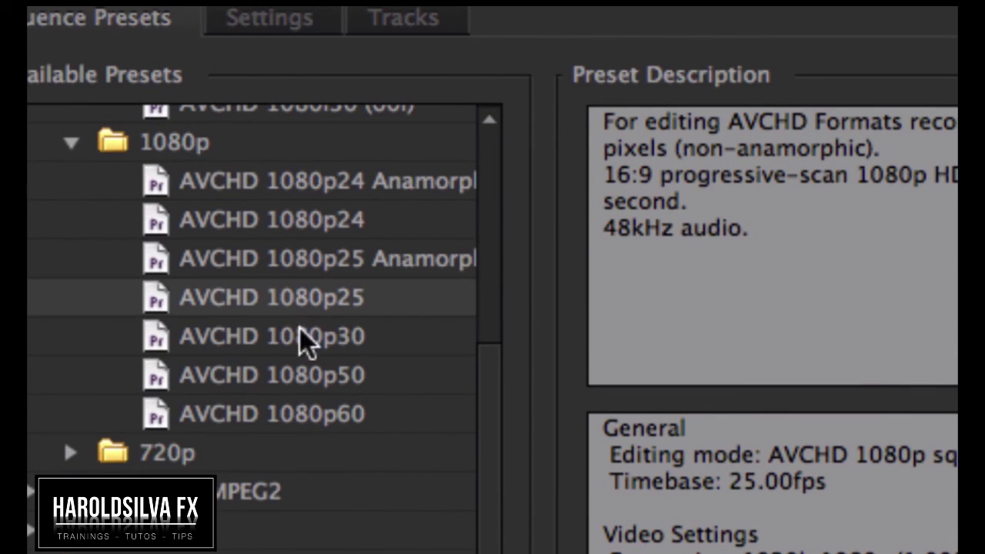
drag(746, 549, 954, 551)
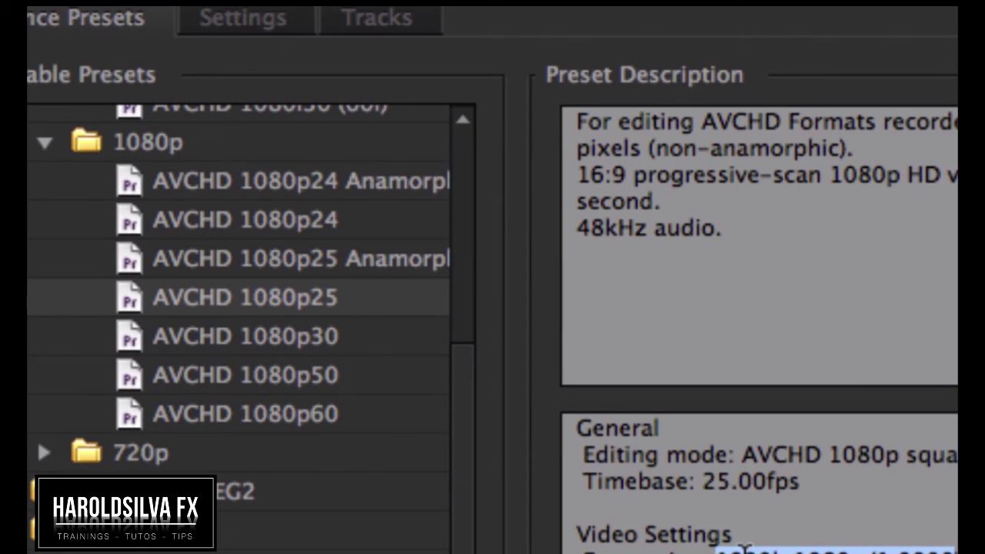
drag(745, 548, 954, 551)
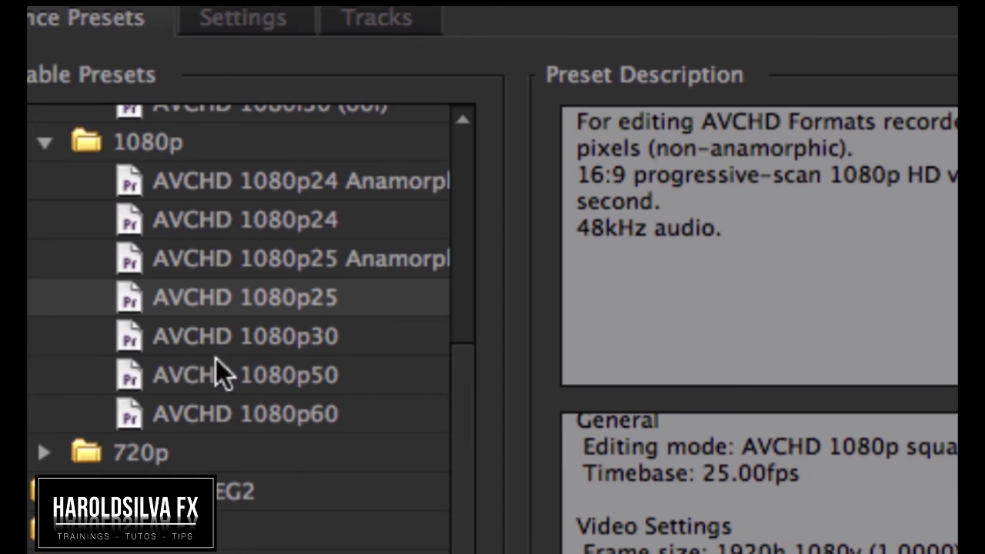
- Collapse the AVCHD groups and browse the AVC-Intra and ARRI preset folders
click(46, 143)
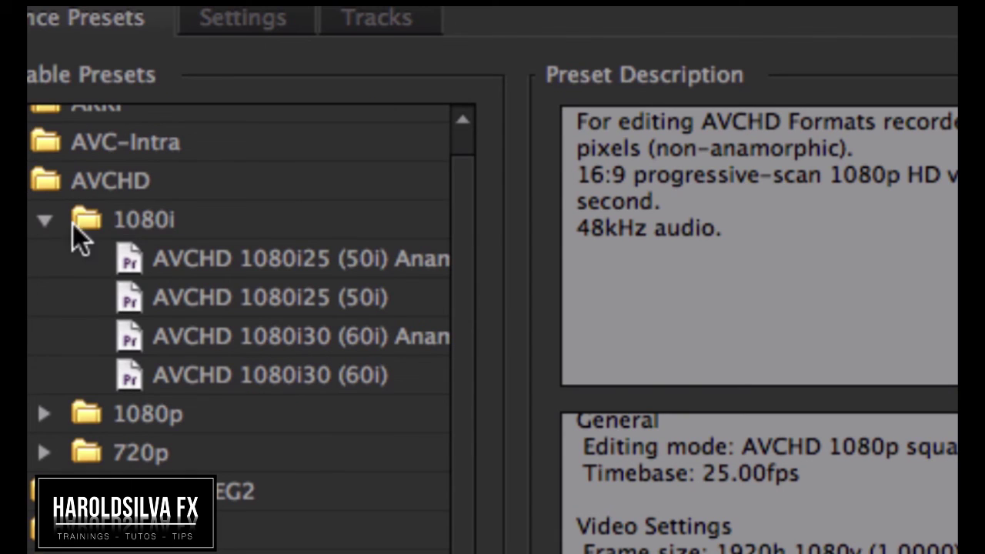
double_click(134, 217)
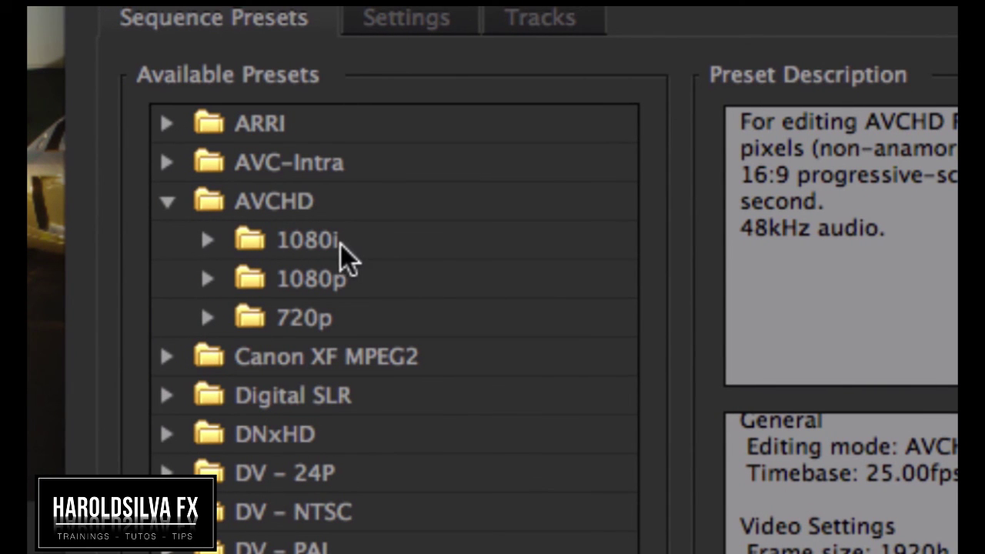
click(167, 162)
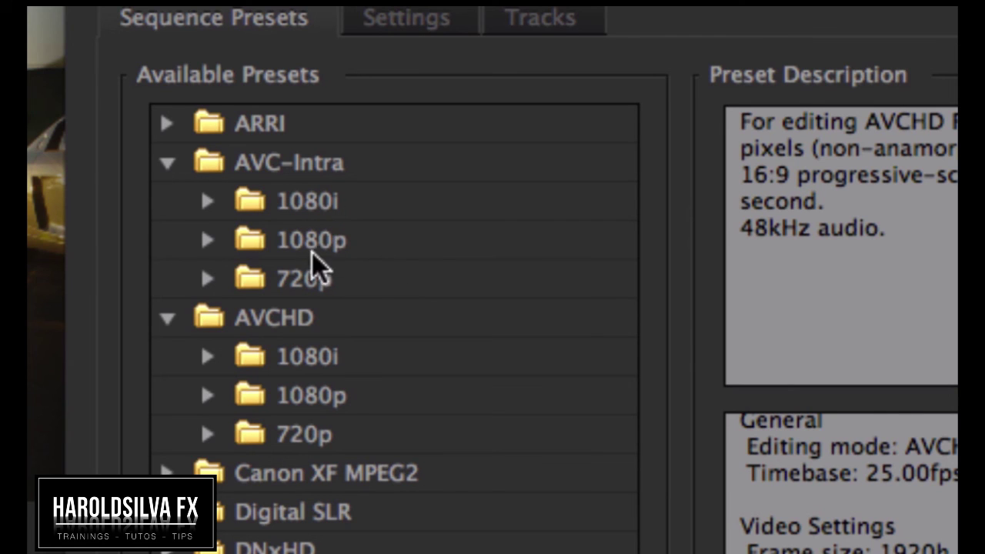
click(164, 126)
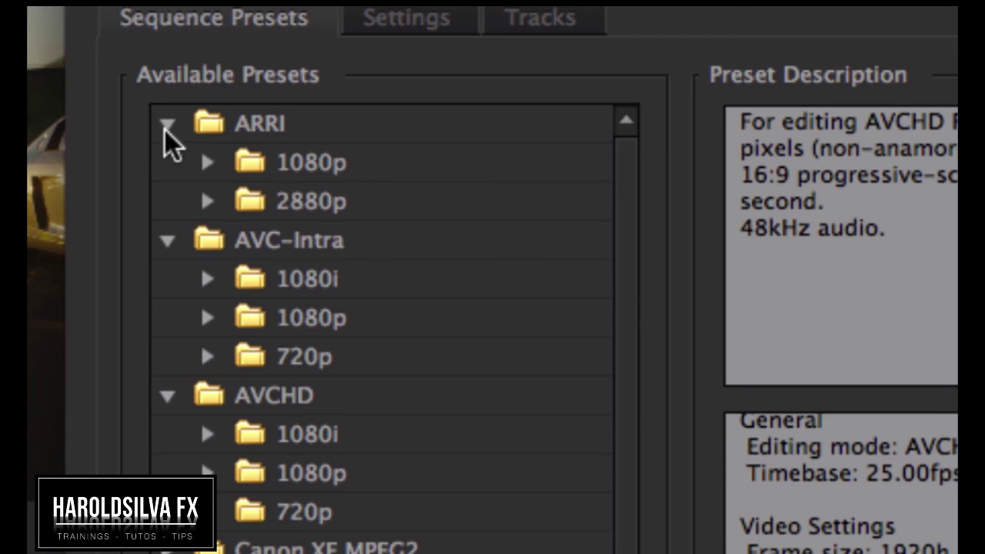
click(166, 124)
- Browse the Canon XF MPEG2 presets, collapse all preset groups, and cancel the dialog
click(167, 474)
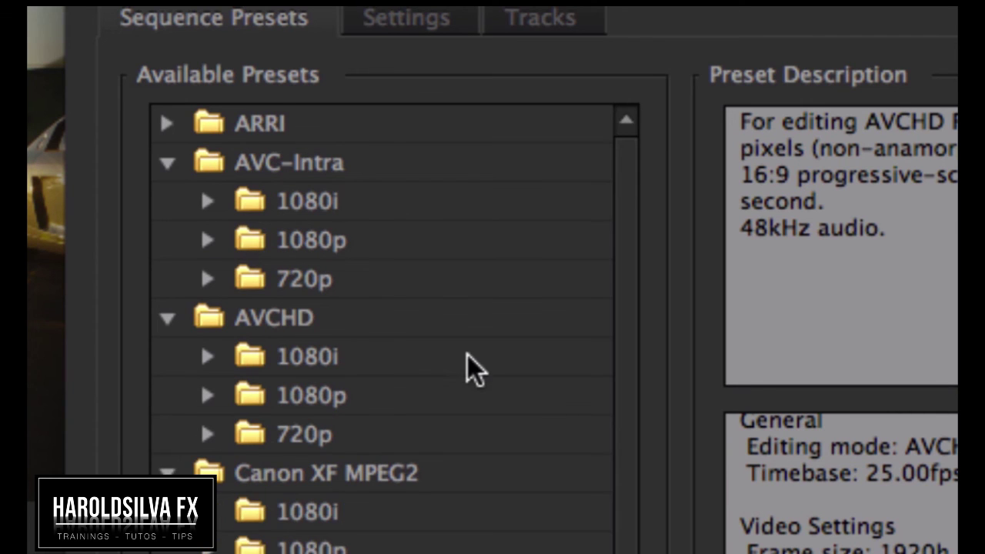
scroll(466, 367, down, 2)
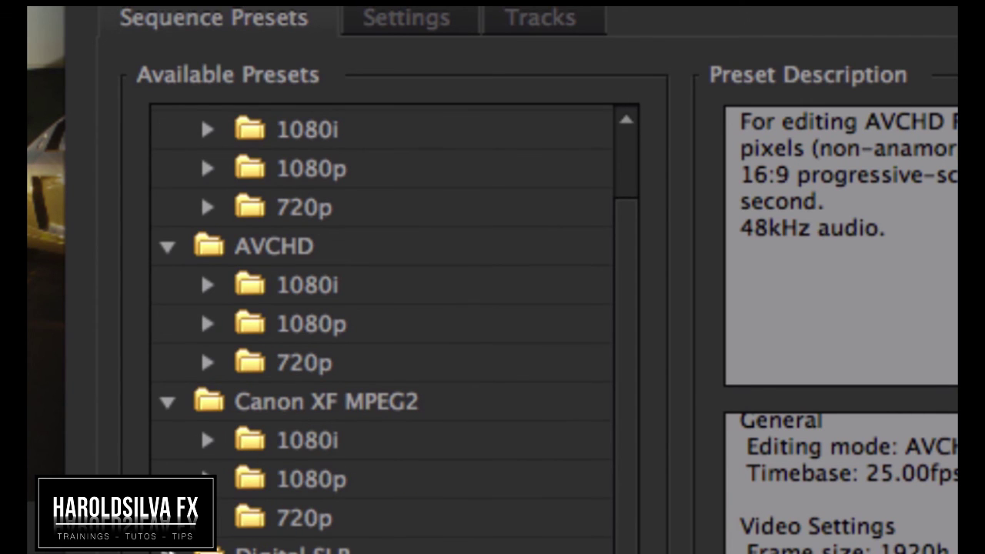
scroll(593, 351, down, 3)
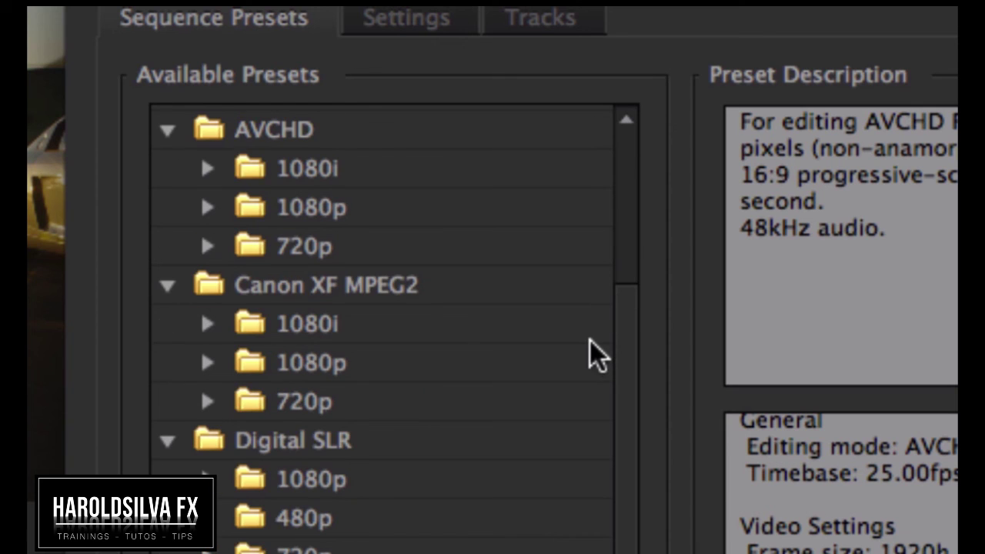
scroll(596, 356, up, 3)
scroll(591, 350, up, 2)
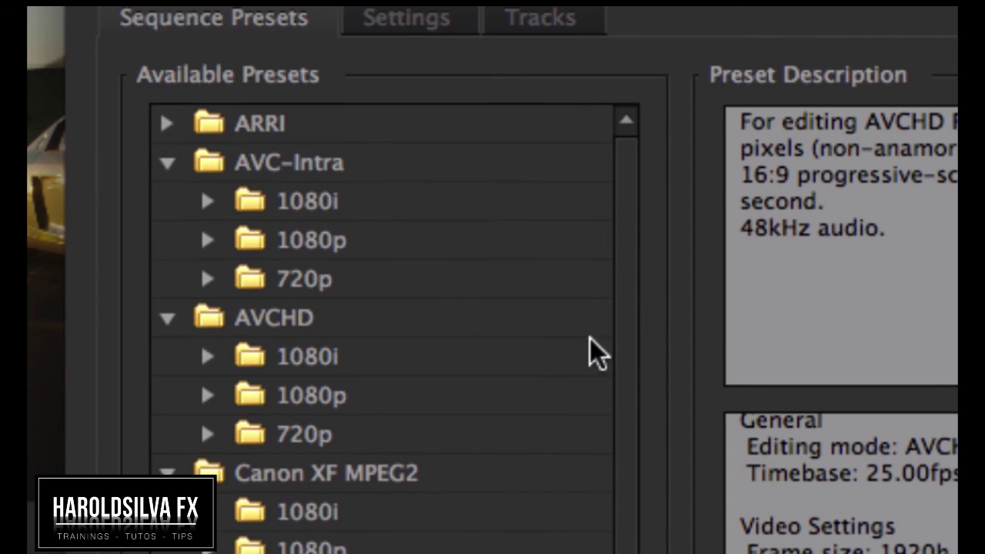
click(166, 162)
click(168, 200)
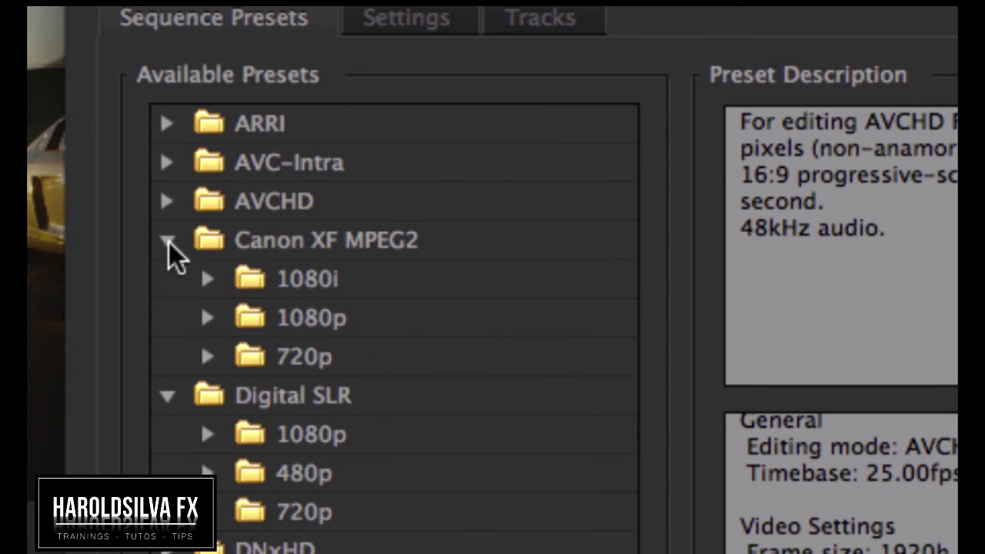
click(168, 240)
click(164, 280)
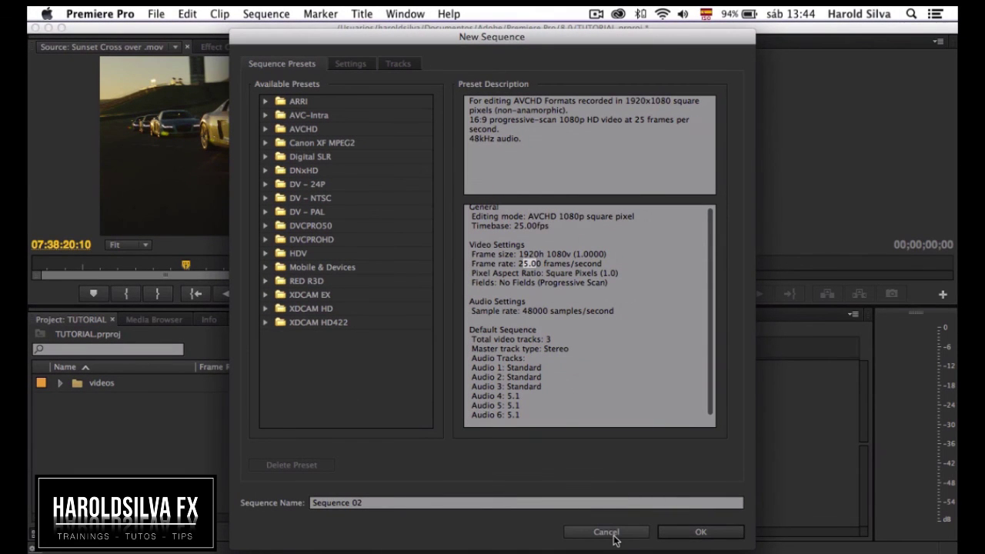
click(608, 533)
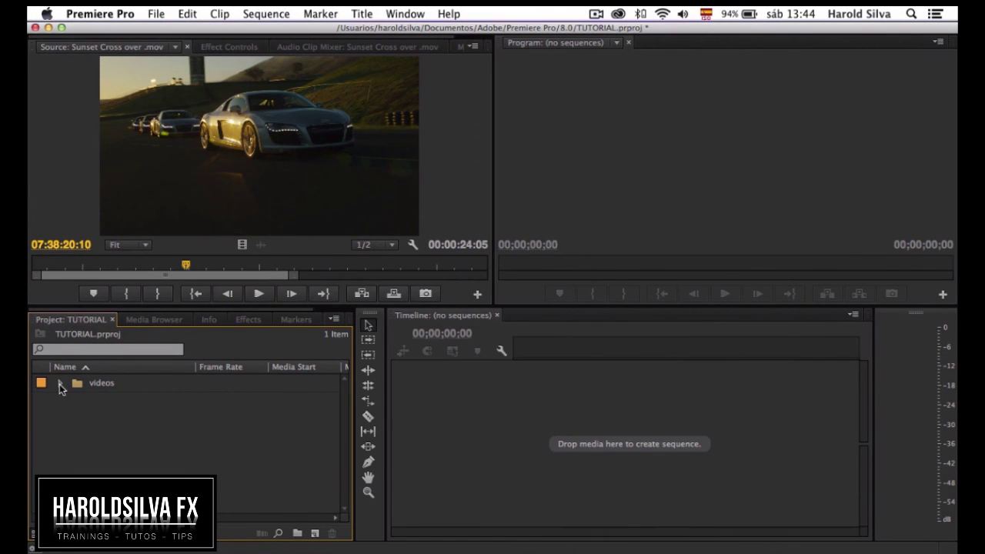
click(61, 385)
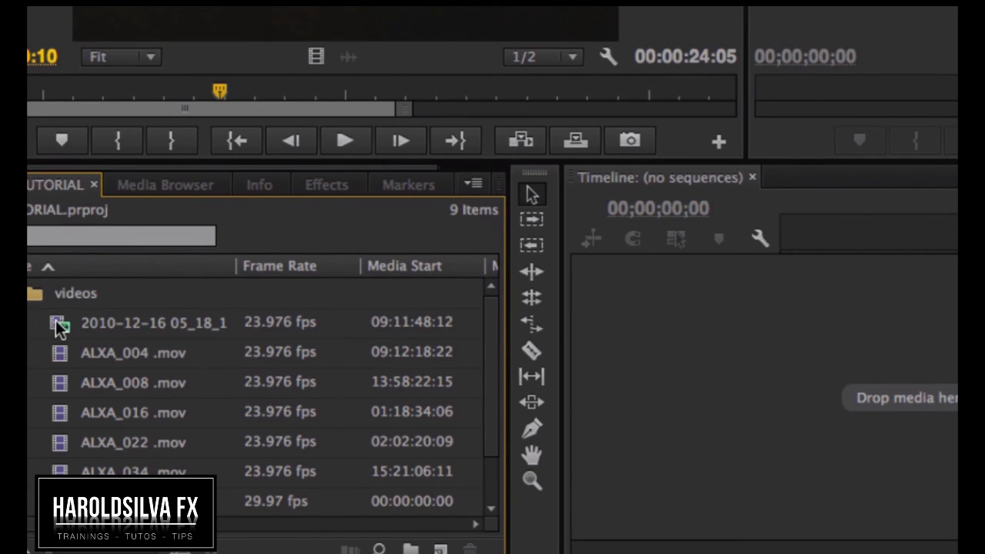
click(60, 325)
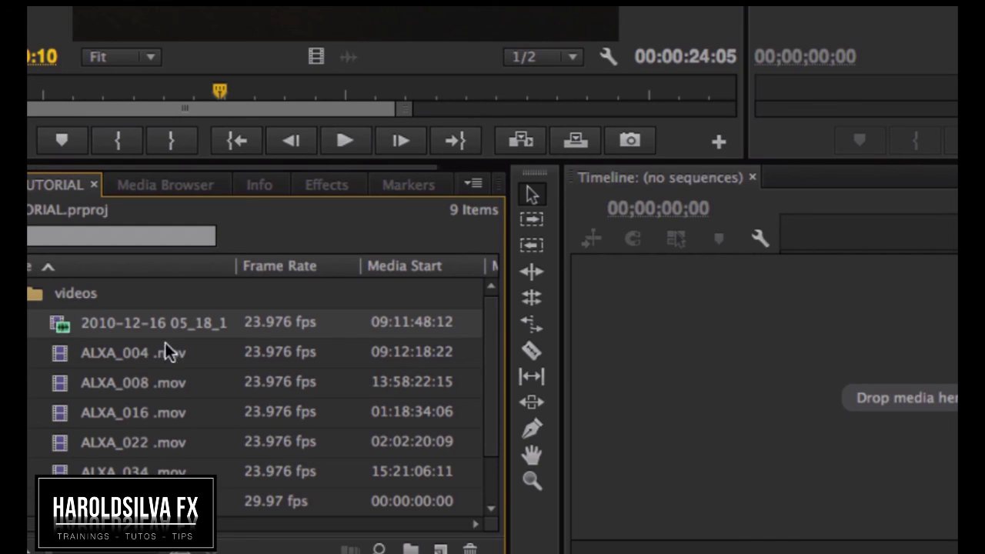
click(62, 360)
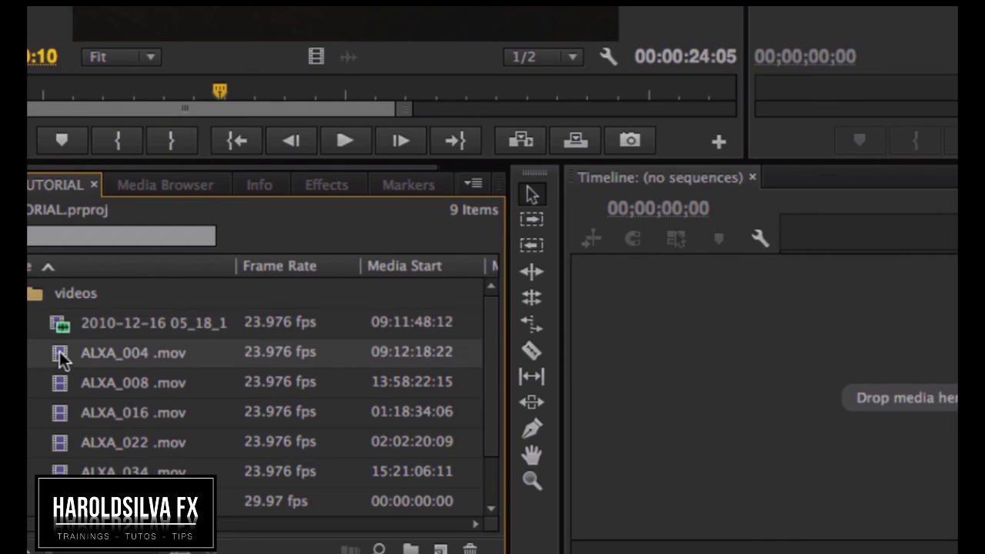
click(62, 326)
scroll(253, 451, down, 2)
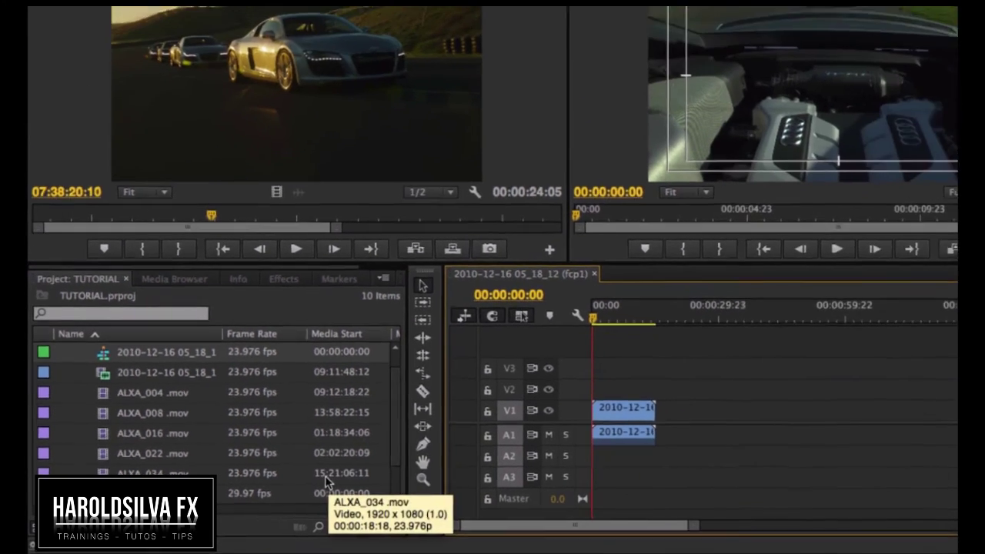
key(space)
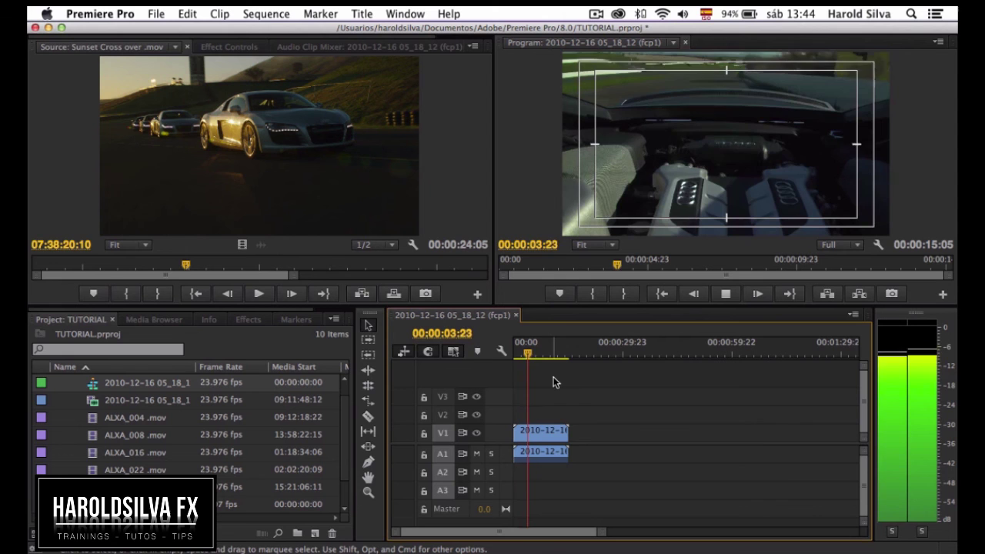
key(space)
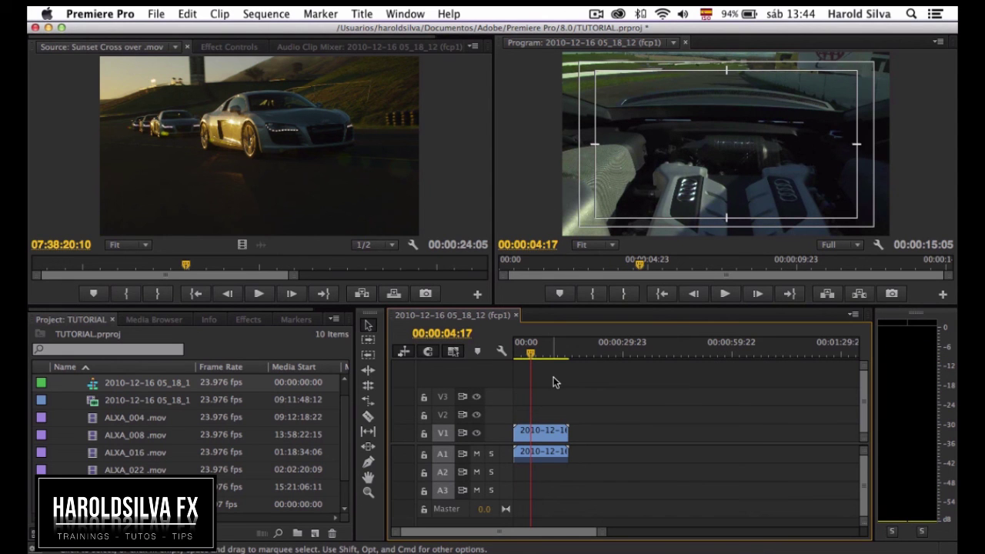